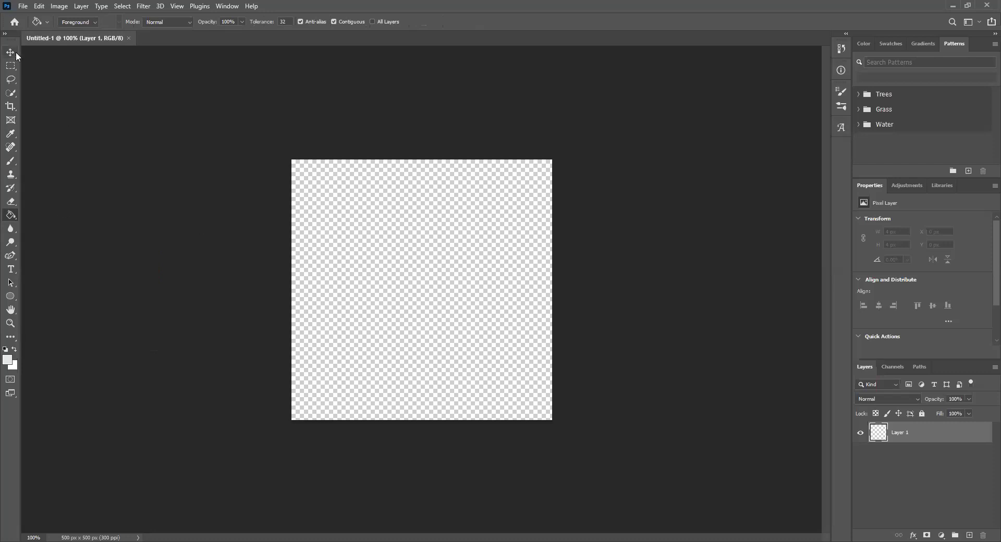
- Fill the empty Layer 1 with a light green foreground color using the Paint Bucket
{"action": "key", "text": "v"}
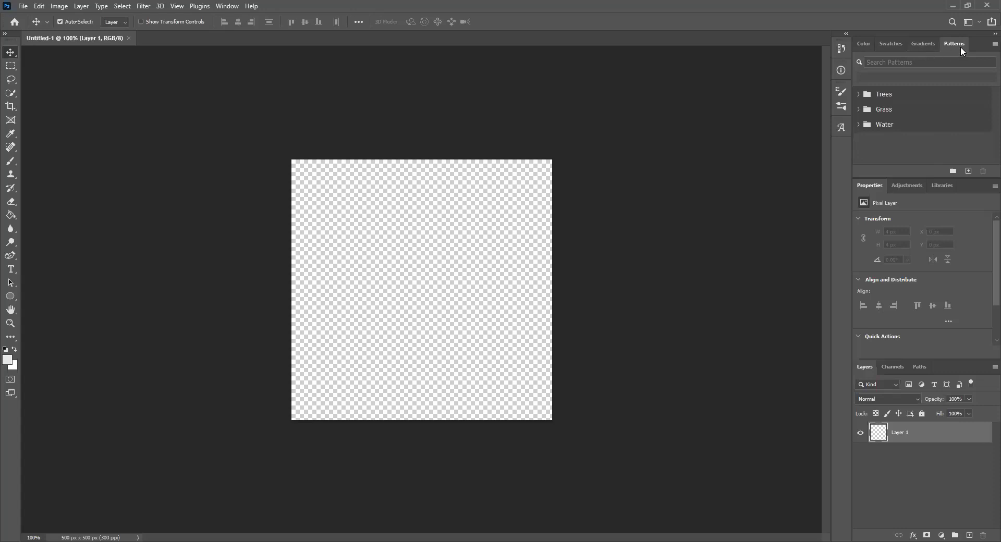
{"action": "left_click", "coordinate": [868, 48]}
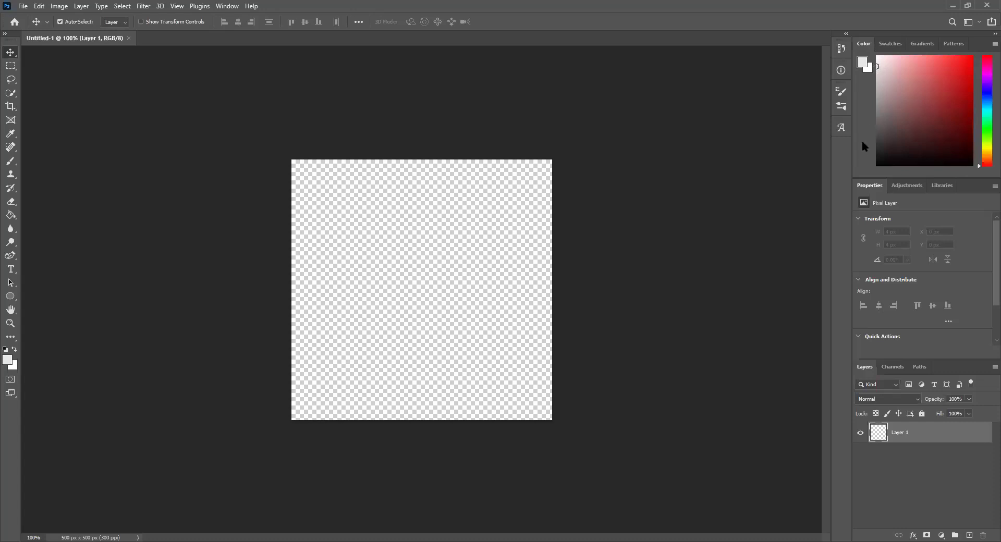
{"action": "left_click_drag", "start_coordinate": [988, 151], "coordinate": [988, 127]}
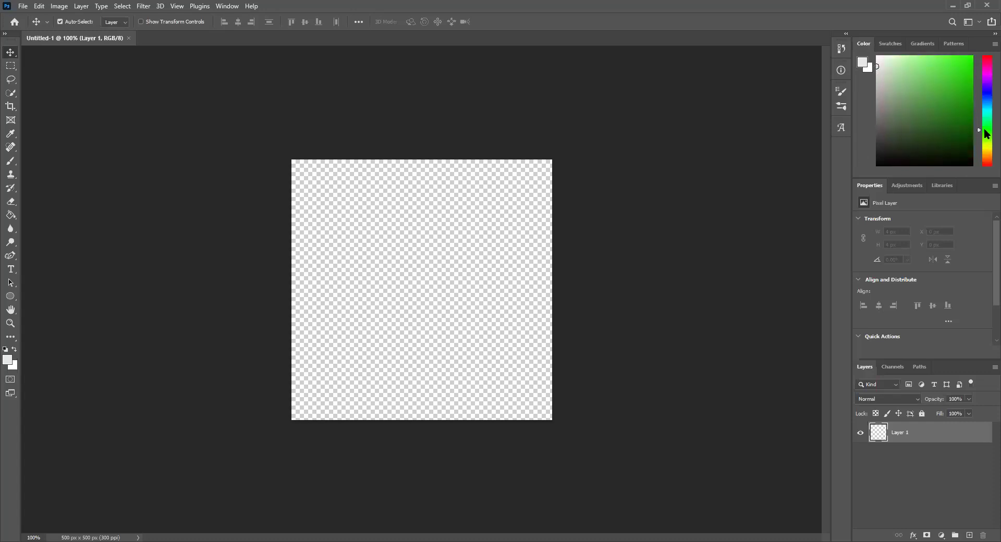
{"action": "left_click", "coordinate": [931, 74]}
{"action": "left_click_drag", "start_coordinate": [932, 74], "coordinate": [935, 65]}
{"action": "left_click", "coordinate": [10, 215]}
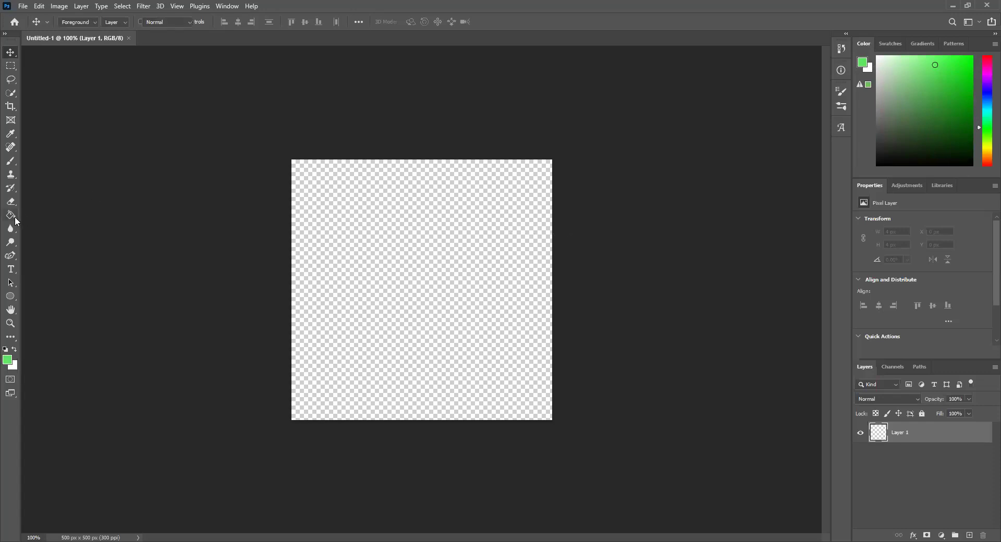
{"action": "left_click", "coordinate": [387, 237]}
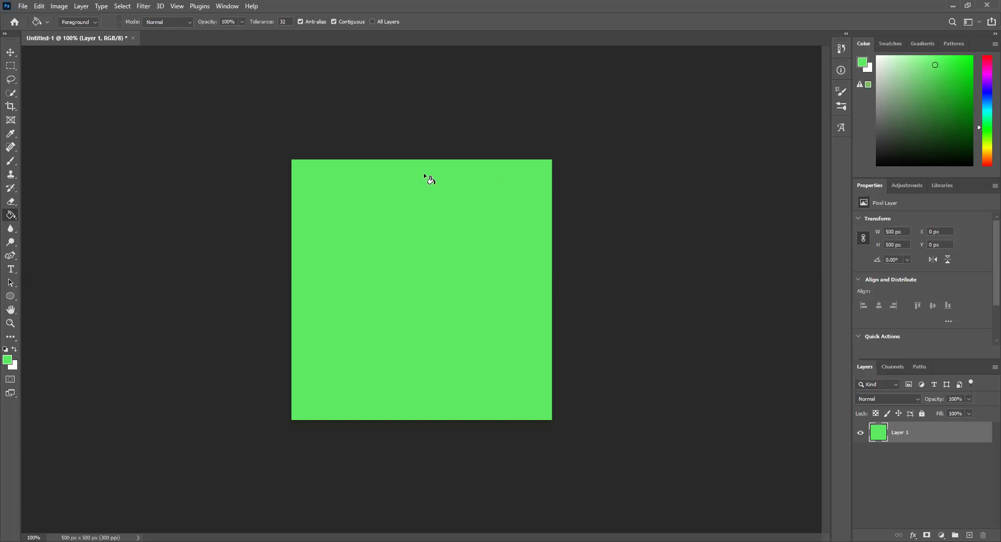
- Create a new empty layer above the green Layer 1
{"action": "left_click", "coordinate": [81, 6]}
{"action": "mouse_move", "coordinate": [94, 16]}
{"action": "left_click", "coordinate": [219, 16]}
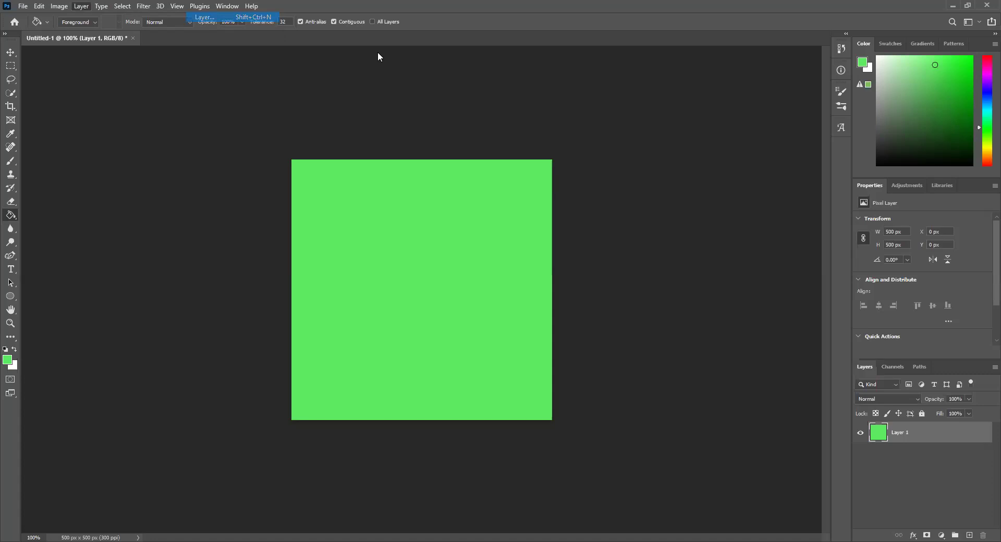
{"action": "left_click", "coordinate": [582, 161]}
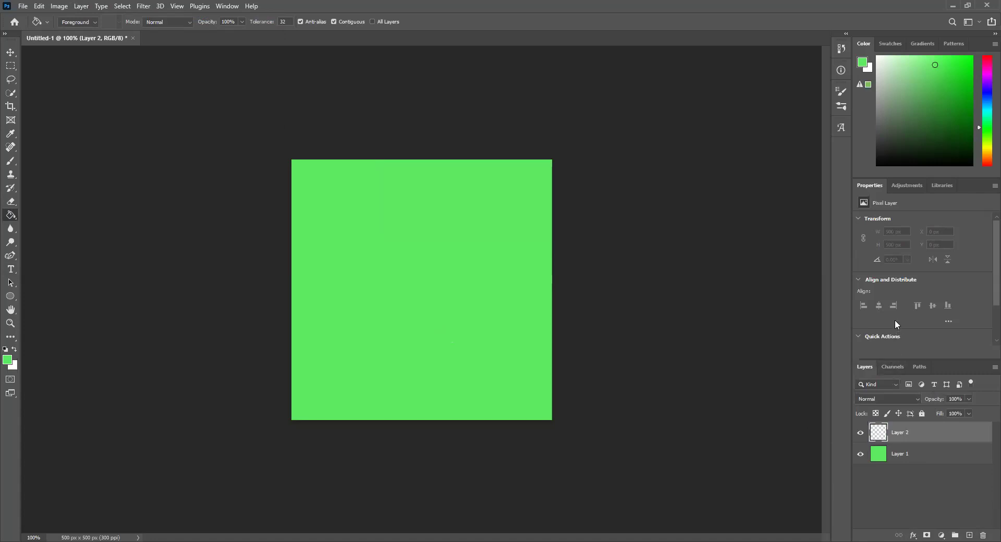
- Apply the dark purple-to-turquoise gradient preset from the Blues group to the new layer
{"action": "left_click", "coordinate": [919, 44]}
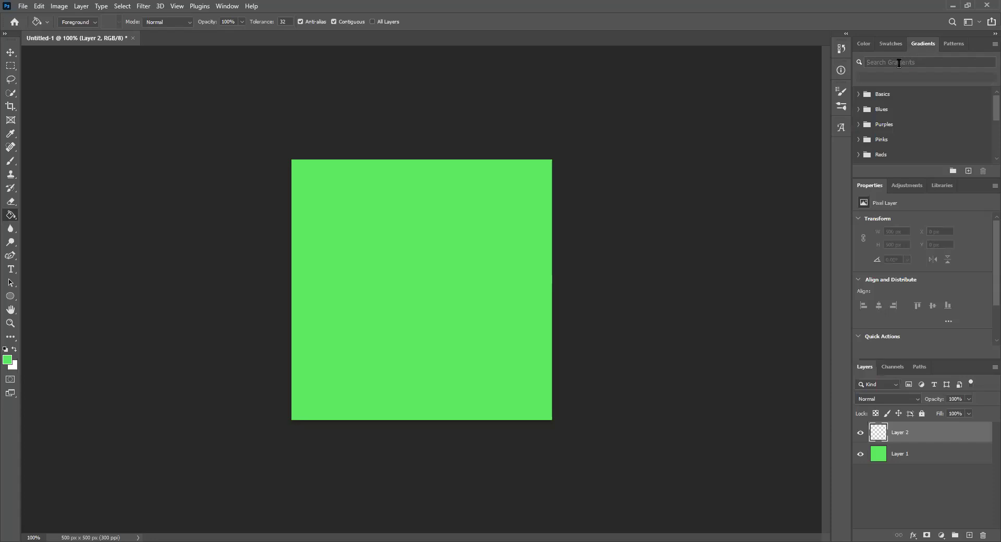
{"action": "scroll", "coordinate": [898, 115], "scroll_direction": "down", "scroll_amount": 3}
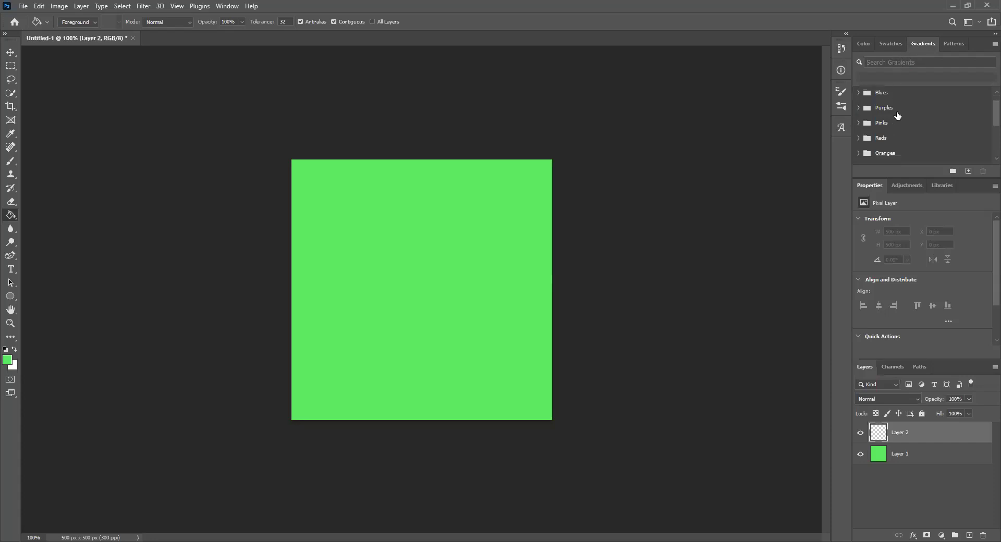
{"action": "scroll", "coordinate": [897, 115], "scroll_direction": "up", "scroll_amount": 3}
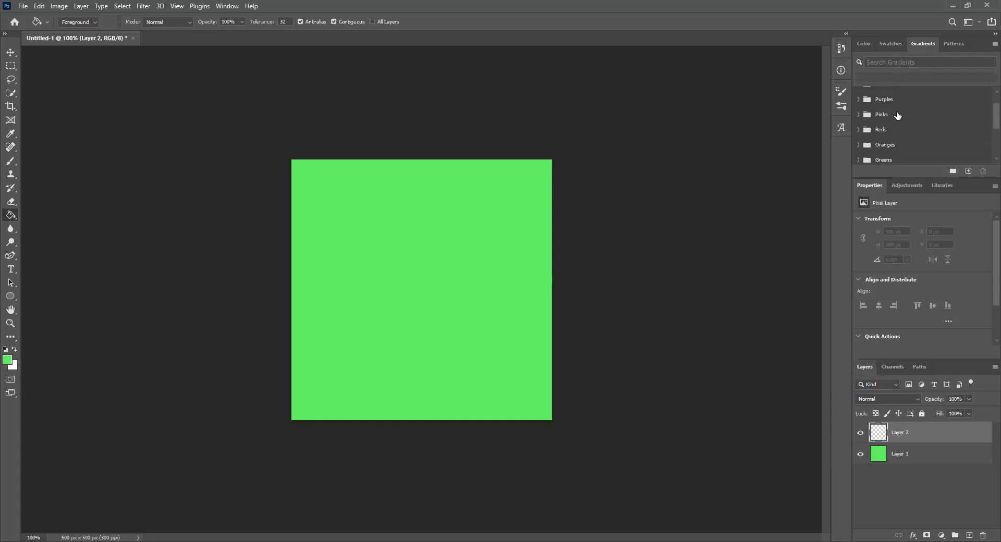
{"action": "left_click", "coordinate": [859, 109]}
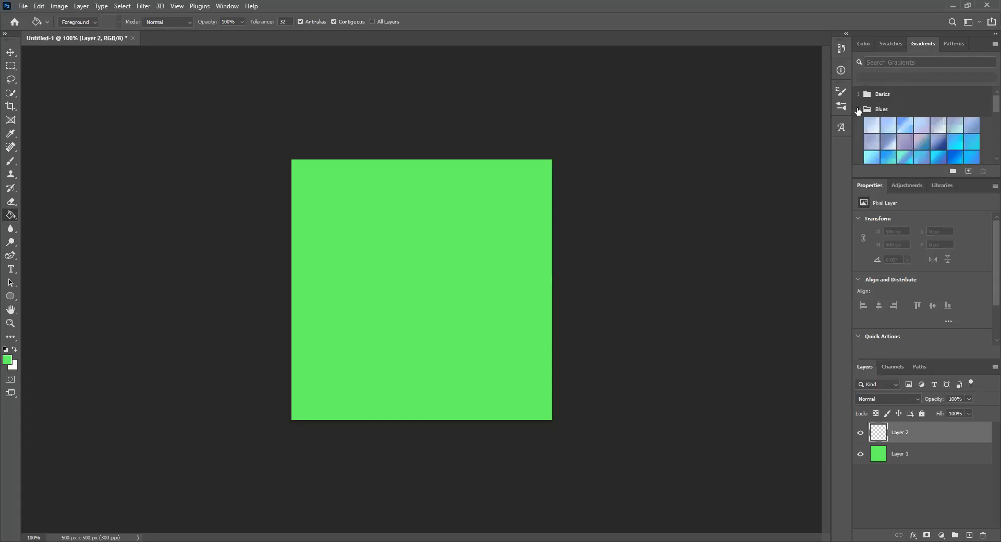
{"action": "scroll", "coordinate": [899, 129], "scroll_direction": "down", "scroll_amount": 3}
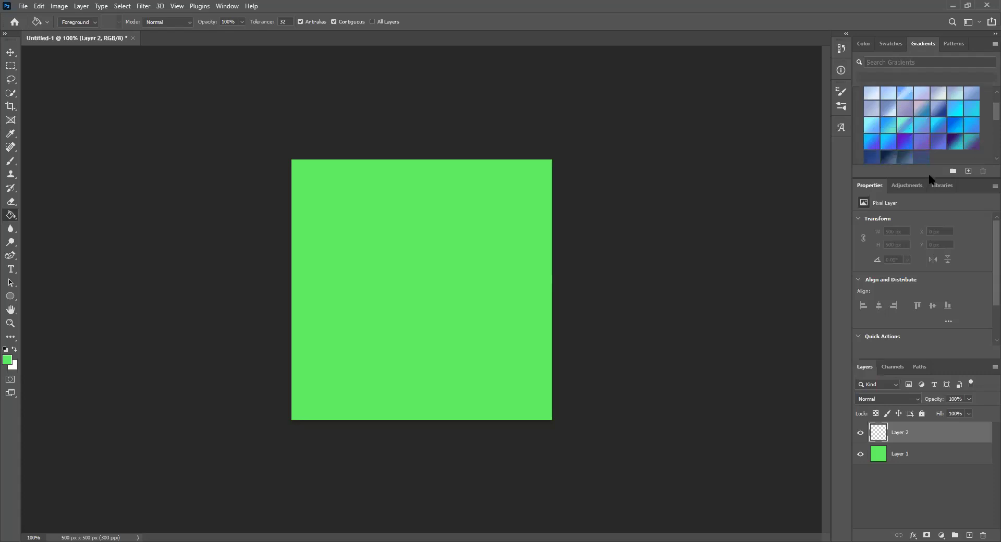
{"action": "scroll", "coordinate": [939, 155], "scroll_direction": "up", "scroll_amount": 2}
{"action": "scroll", "coordinate": [938, 159], "scroll_direction": "down", "scroll_amount": 2}
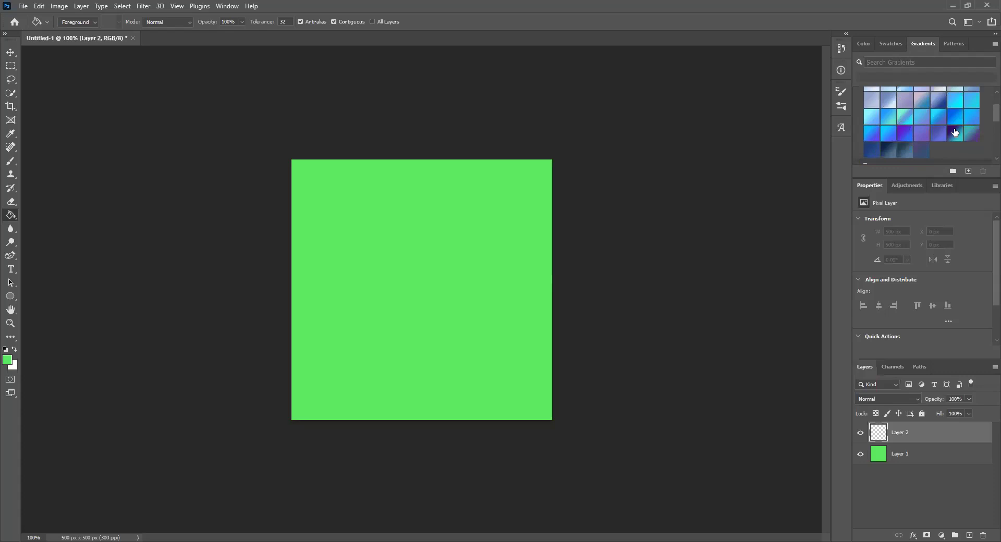
{"action": "left_click", "coordinate": [956, 133]}
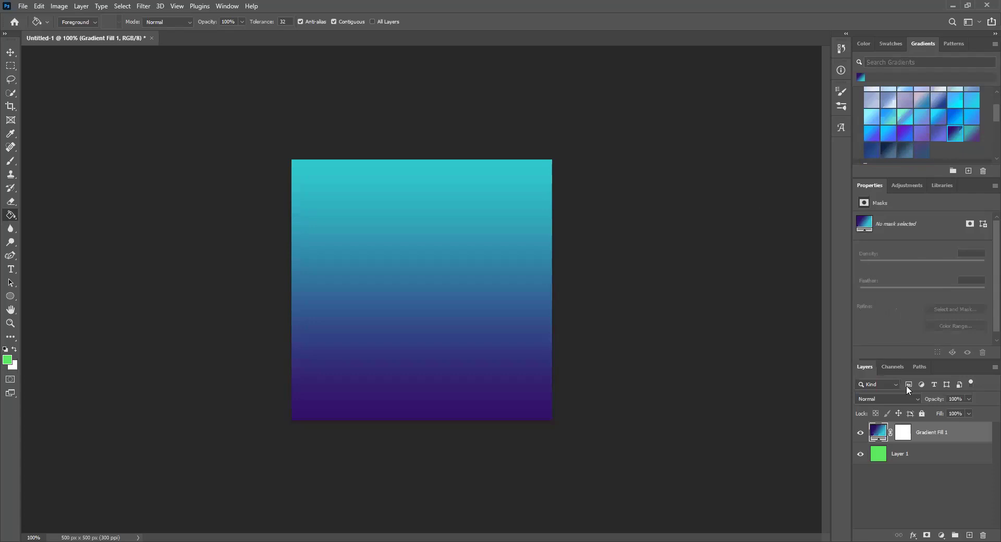
- Add a new empty layer between the green Layer 1 and the gradient fill layer
{"action": "mouse_move", "coordinate": [912, 460]}
{"action": "left_mouse_down"}
{"action": "mouse_move", "coordinate": [909, 443]}
{"action": "mouse_move", "coordinate": [905, 453]}
{"action": "left_mouse_up"}
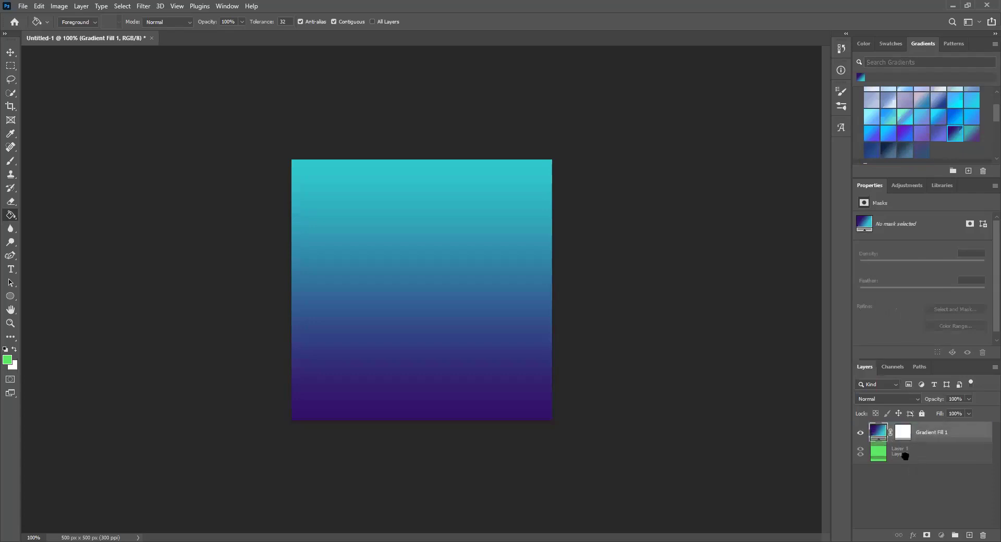
{"action": "left_click", "coordinate": [905, 454]}
{"action": "left_click", "coordinate": [970, 534]}
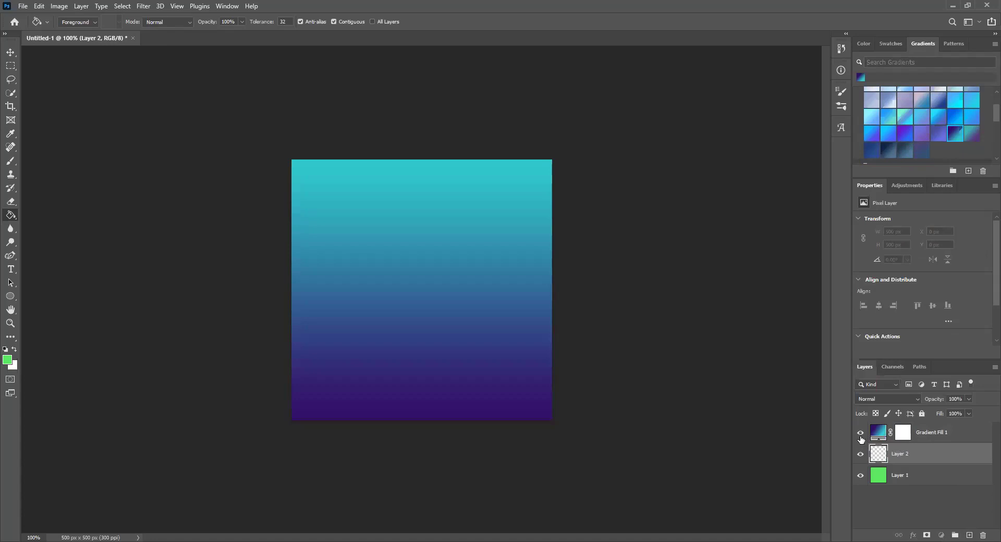
{"action": "left_click_drag", "start_coordinate": [878, 477], "coordinate": [886, 438]}
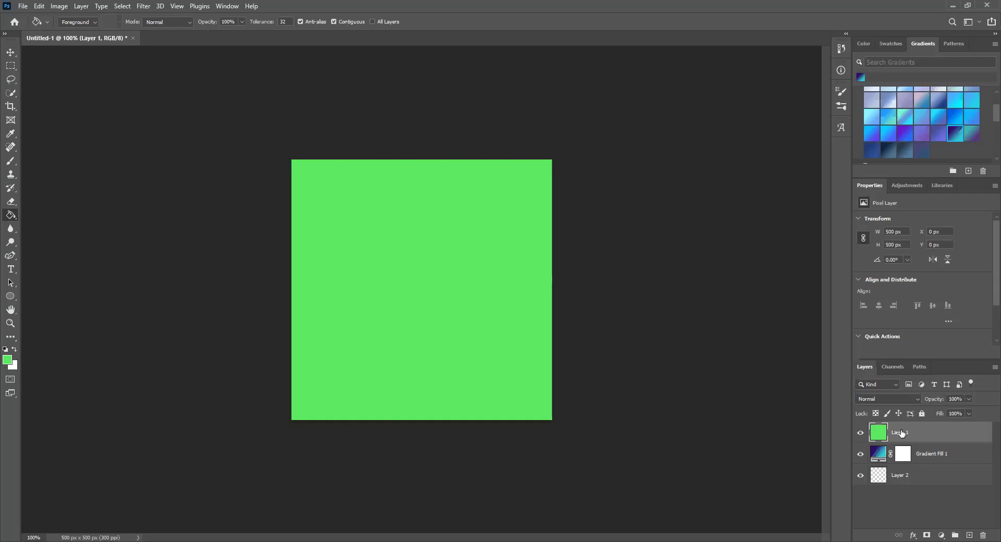
{"action": "left_click_drag", "start_coordinate": [902, 433], "coordinate": [902, 485]}
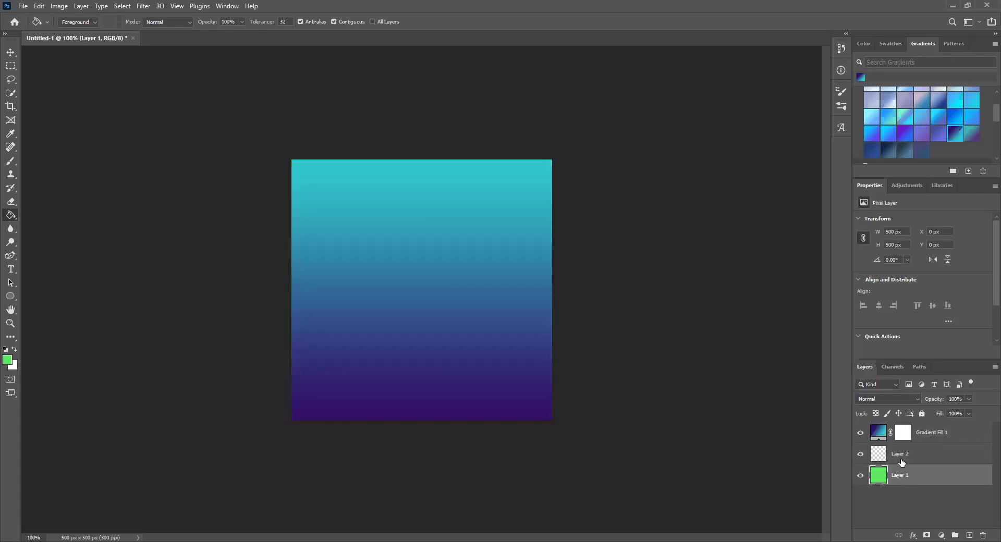
{"action": "left_click", "coordinate": [902, 461]}
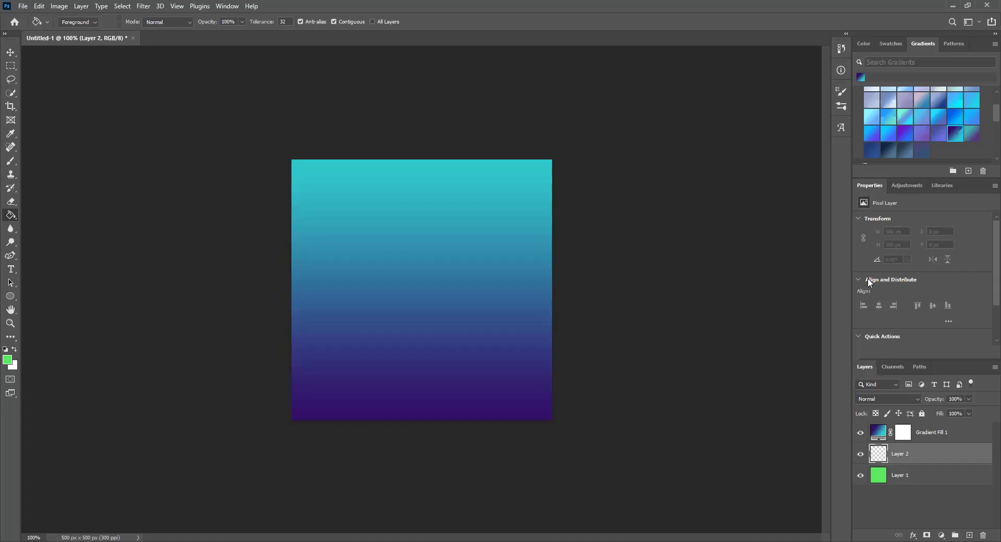
- Load the Legacy Patterns and More set into the pattern presets
{"action": "left_click", "coordinate": [954, 44]}
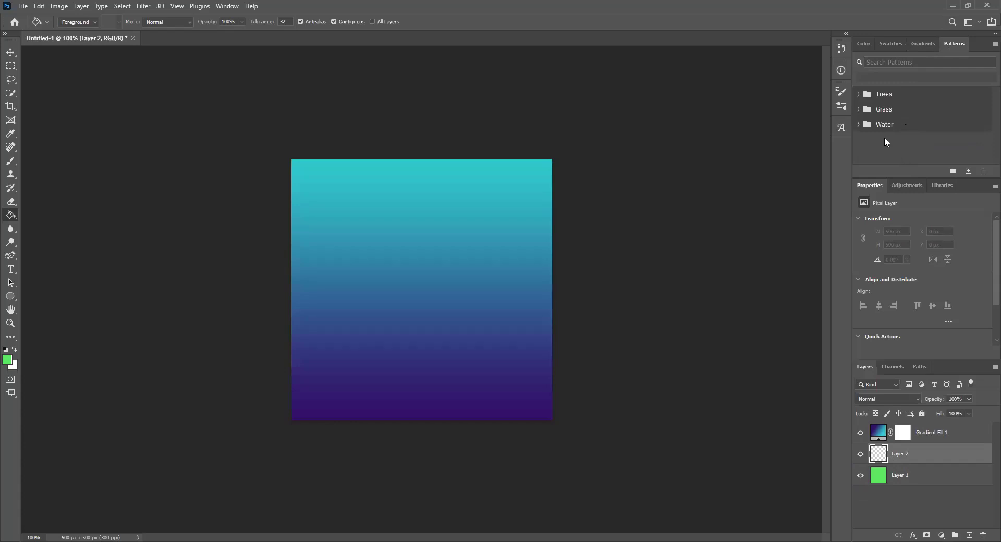
{"action": "left_click", "coordinate": [954, 171]}
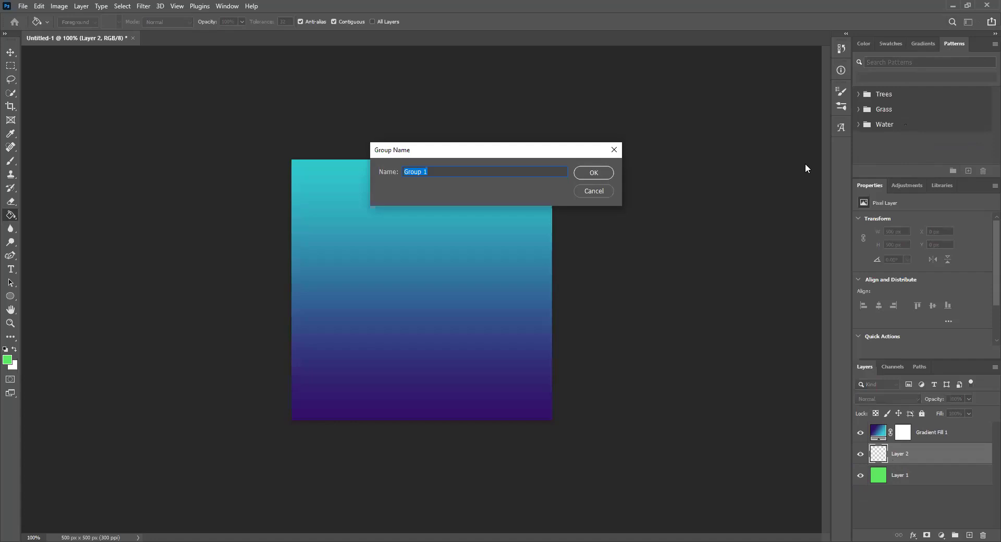
{"action": "left_click", "coordinate": [604, 192]}
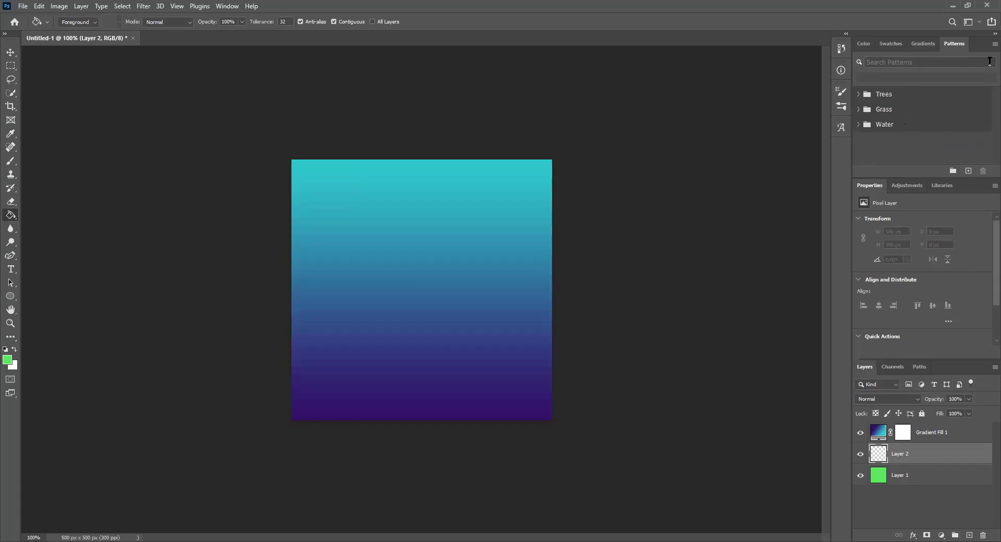
{"action": "left_click", "coordinate": [985, 46]}
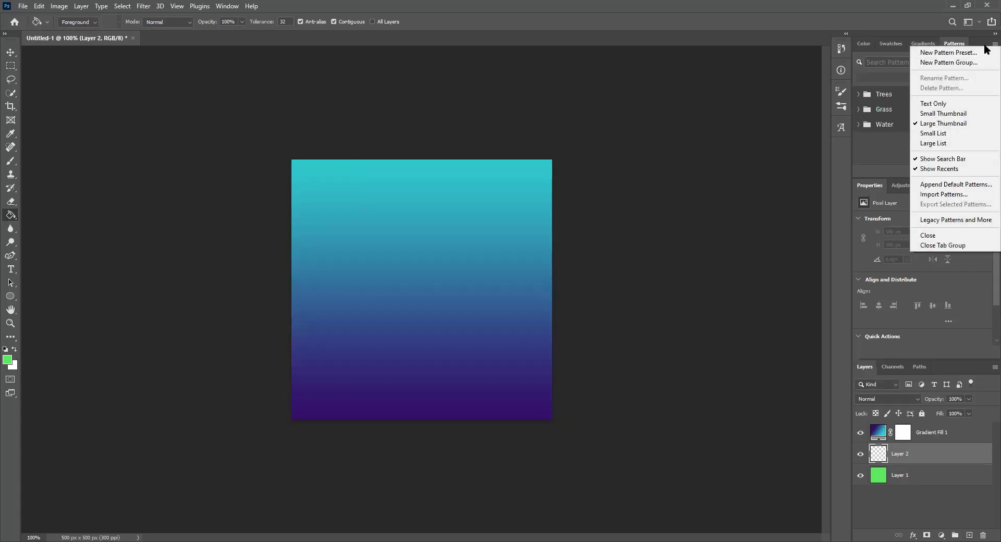
{"action": "left_click", "coordinate": [985, 220]}
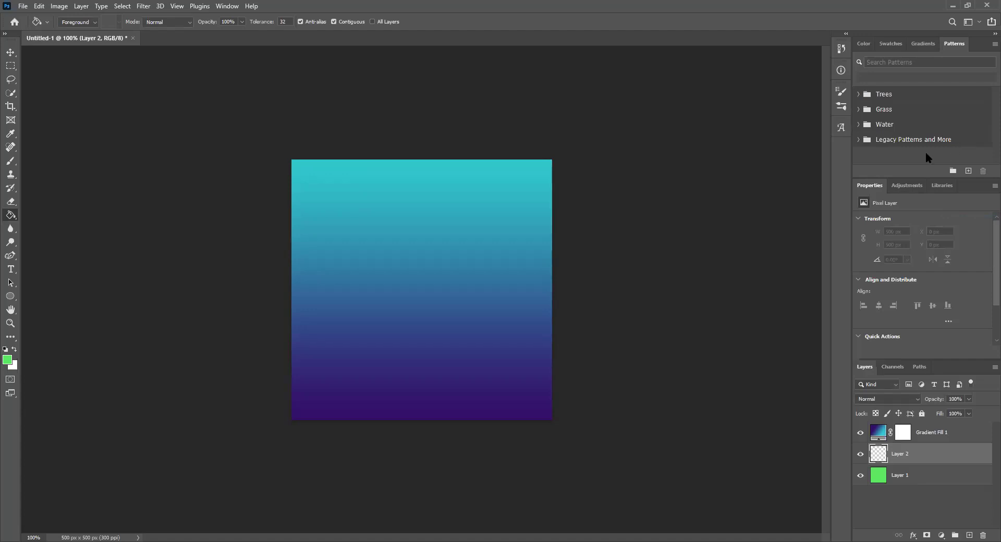
- Turn the empty Layer 2 into a pattern fill using the gray pebble preset from the legacy Rock Patterns
{"action": "left_click", "coordinate": [858, 139]}
{"action": "scroll", "coordinate": [875, 157], "scroll_direction": "down", "scroll_amount": 1}
{"action": "scroll", "coordinate": [875, 156], "scroll_direction": "down", "scroll_amount": 1}
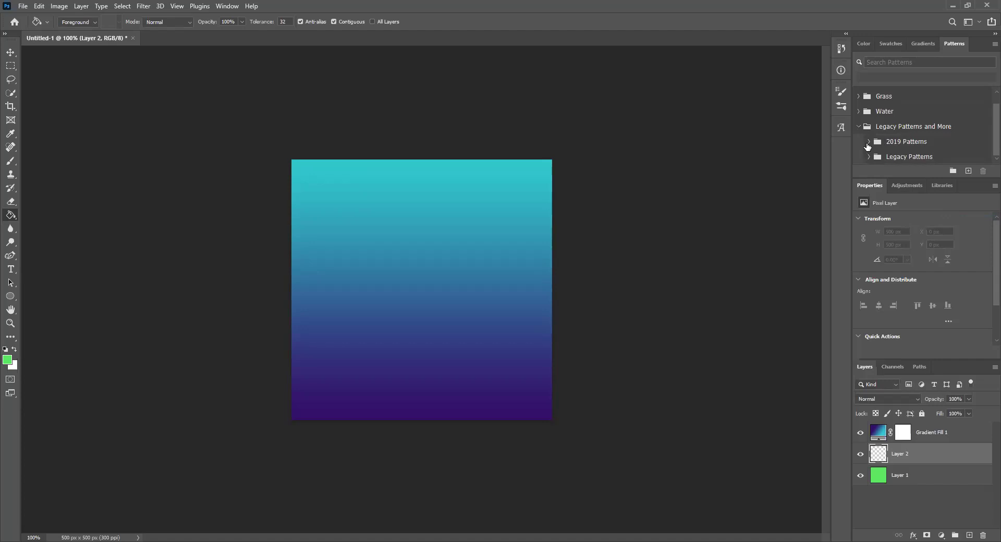
{"action": "left_click", "coordinate": [868, 141]}
{"action": "scroll", "coordinate": [869, 141], "scroll_direction": "down", "scroll_amount": 5}
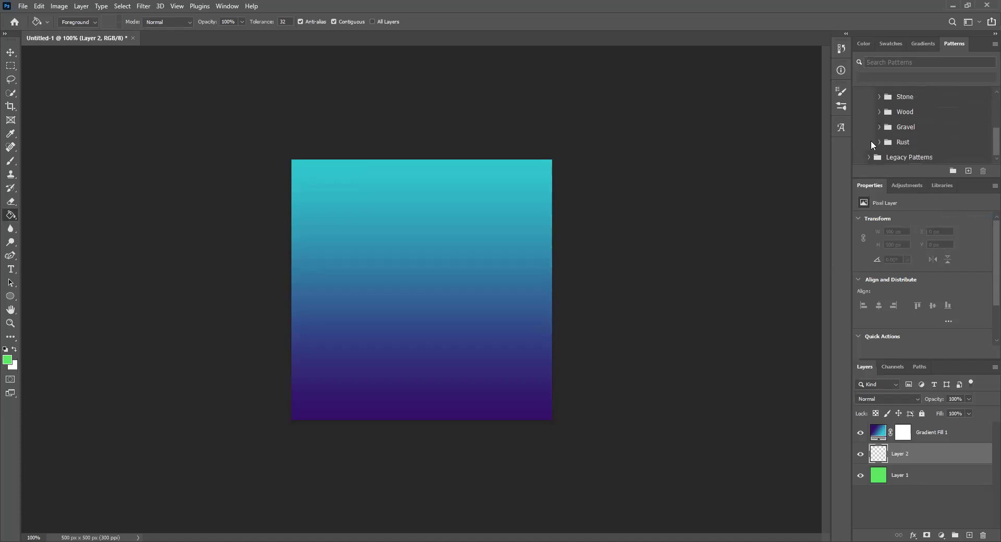
{"action": "left_click", "coordinate": [869, 157]}
{"action": "scroll", "coordinate": [871, 148], "scroll_direction": "down", "scroll_amount": 4}
{"action": "scroll", "coordinate": [873, 143], "scroll_direction": "down", "scroll_amount": 5}
{"action": "scroll", "coordinate": [874, 144], "scroll_direction": "down", "scroll_amount": 3}
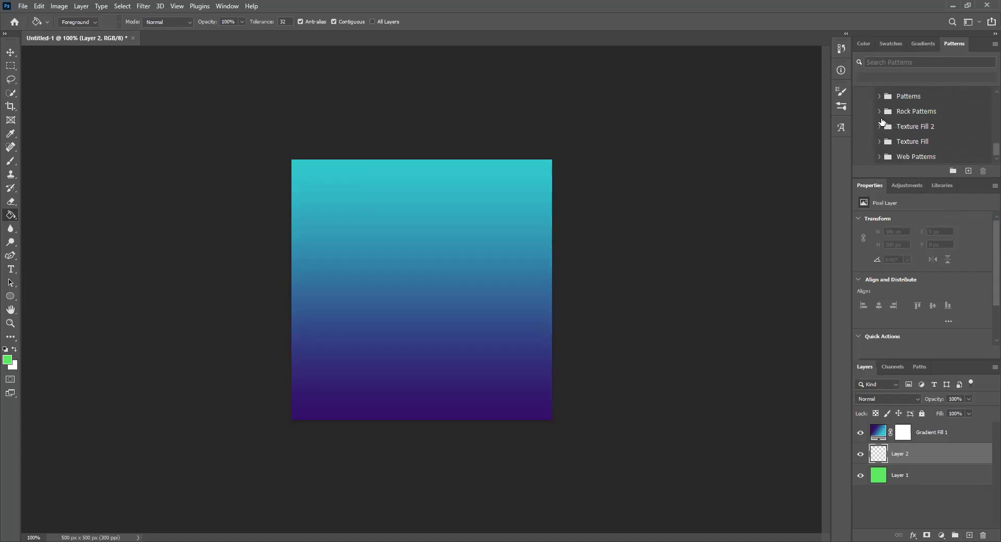
{"action": "left_click", "coordinate": [880, 111]}
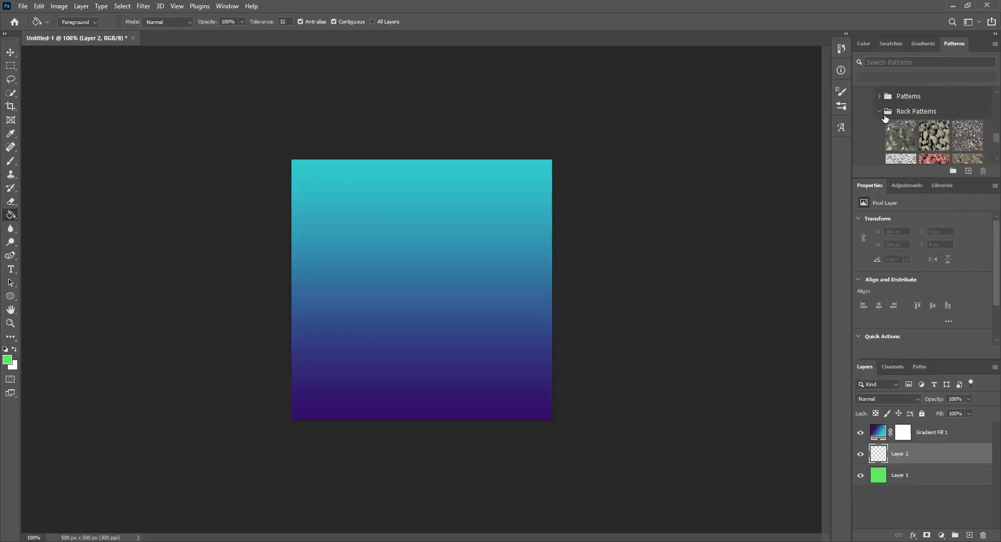
{"action": "scroll", "coordinate": [946, 131], "scroll_direction": "down", "scroll_amount": 1}
{"action": "scroll", "coordinate": [946, 122], "scroll_direction": "up", "scroll_amount": 1}
{"action": "left_click", "coordinate": [938, 120]}
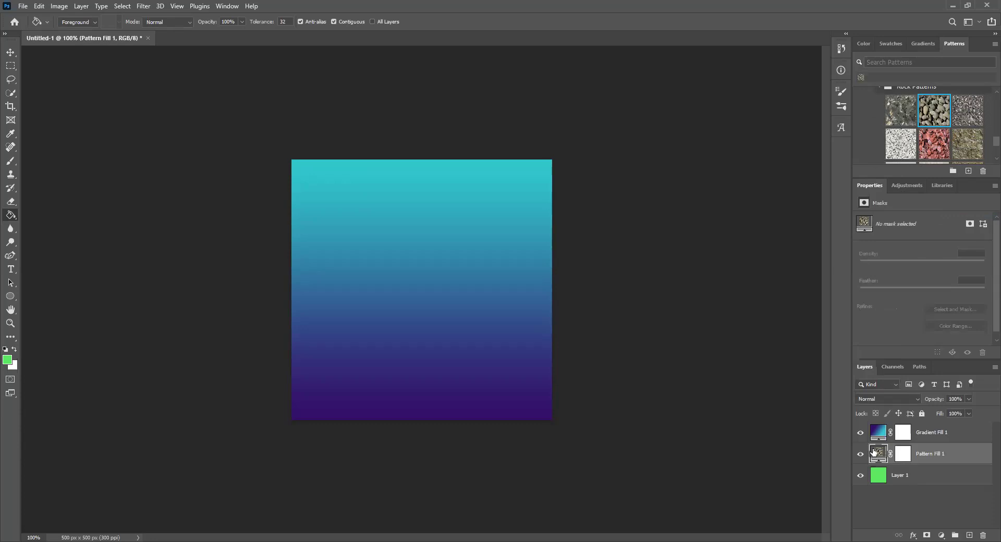
- Move the pebble pattern fill above the gradient fill and reduce its opacity to about 30%
{"action": "left_click_drag", "start_coordinate": [875, 452], "coordinate": [878, 432]}
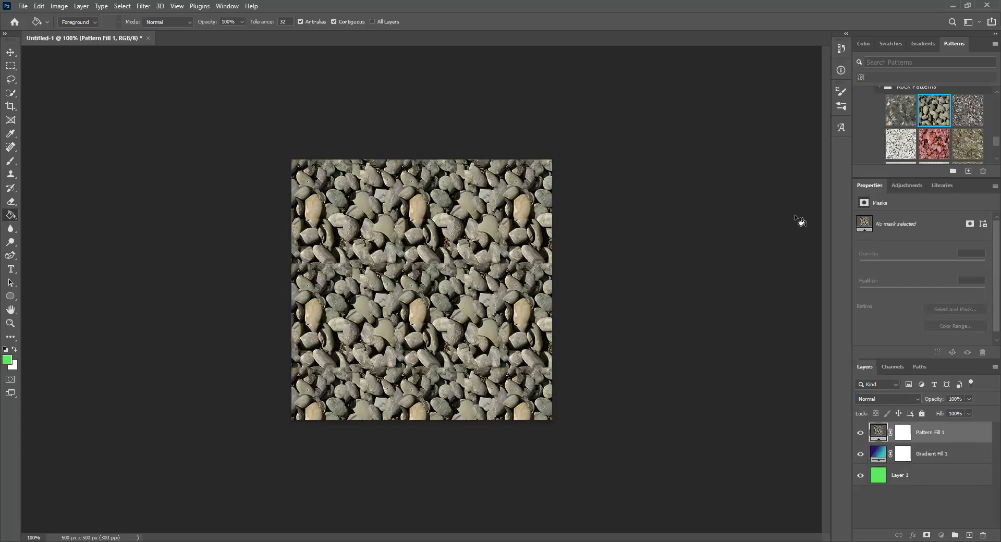
{"action": "right_click", "coordinate": [960, 432]}
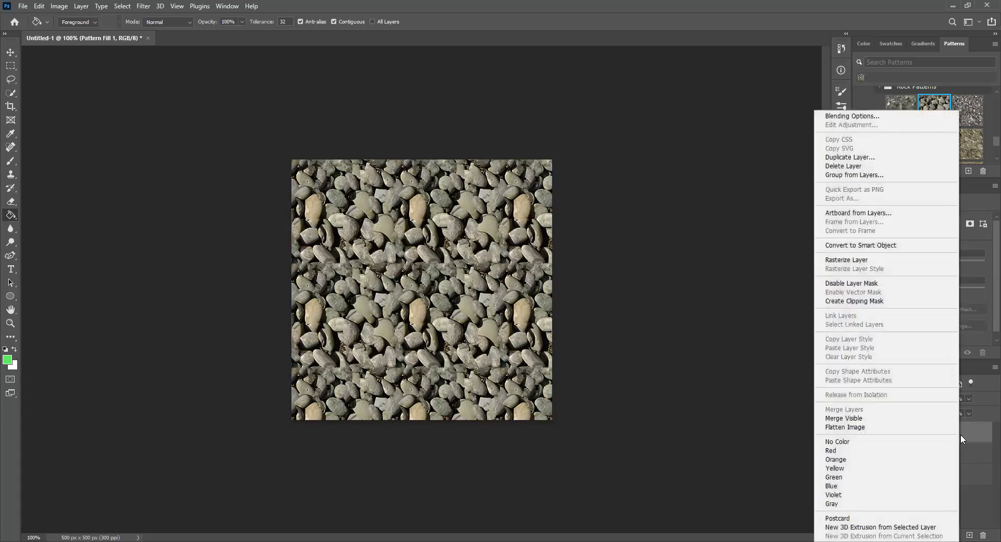
{"action": "left_click", "coordinate": [982, 492]}
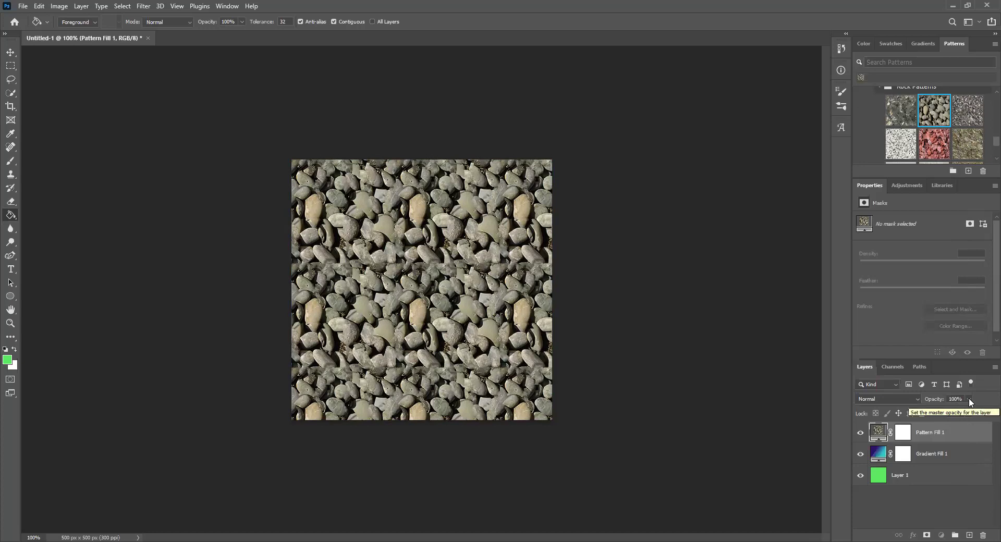
{"action": "left_click_drag", "start_coordinate": [971, 402], "coordinate": [936, 410]}
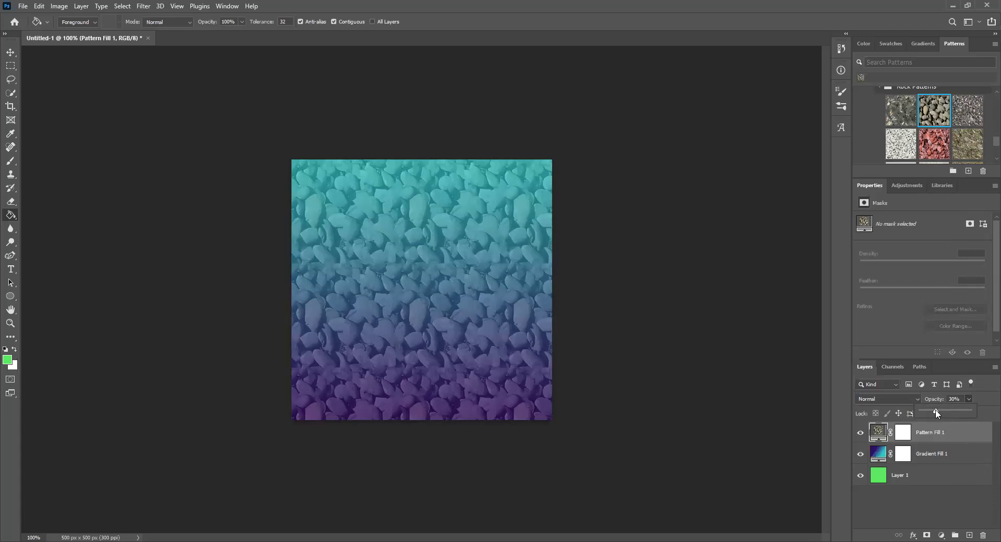
{"action": "left_click_drag", "start_coordinate": [937, 414], "coordinate": [934, 413]}
- Try lowering the gradient fill layer's opacity to about 45% and restore it to 100%
{"action": "left_click", "coordinate": [923, 43]}
{"action": "left_click", "coordinate": [936, 482]}
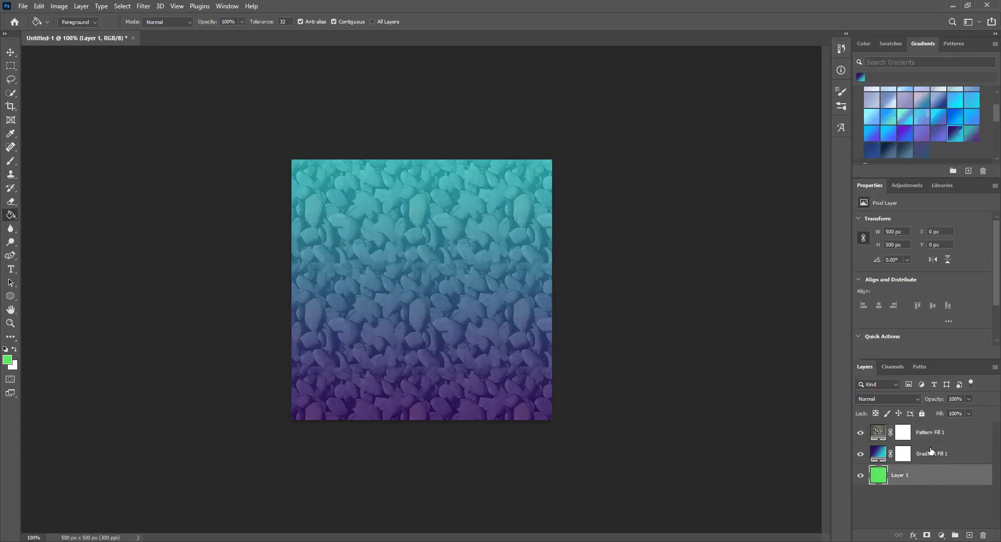
{"action": "left_click", "coordinate": [931, 452]}
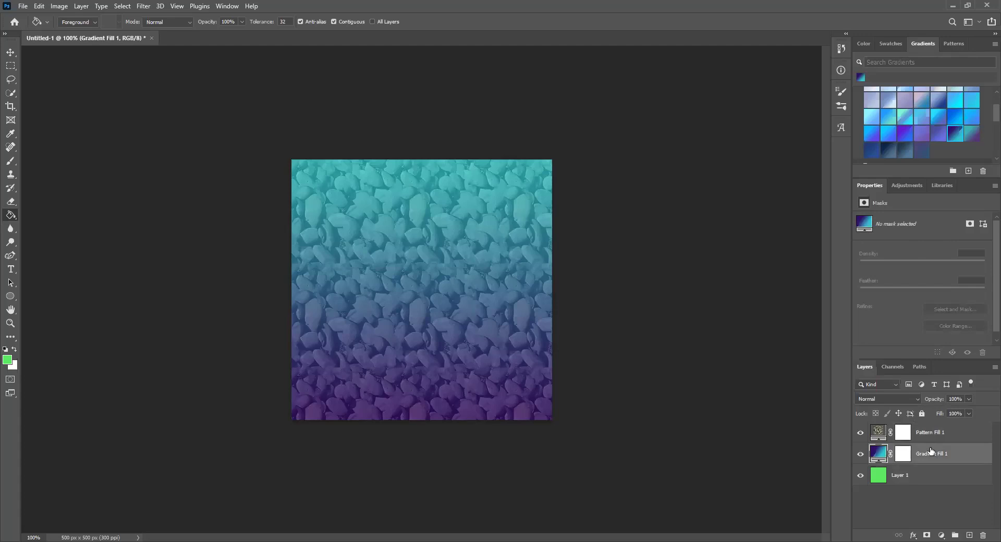
{"action": "left_click", "coordinate": [969, 413]}
{"action": "left_click_drag", "start_coordinate": [945, 412], "coordinate": [932, 412]}
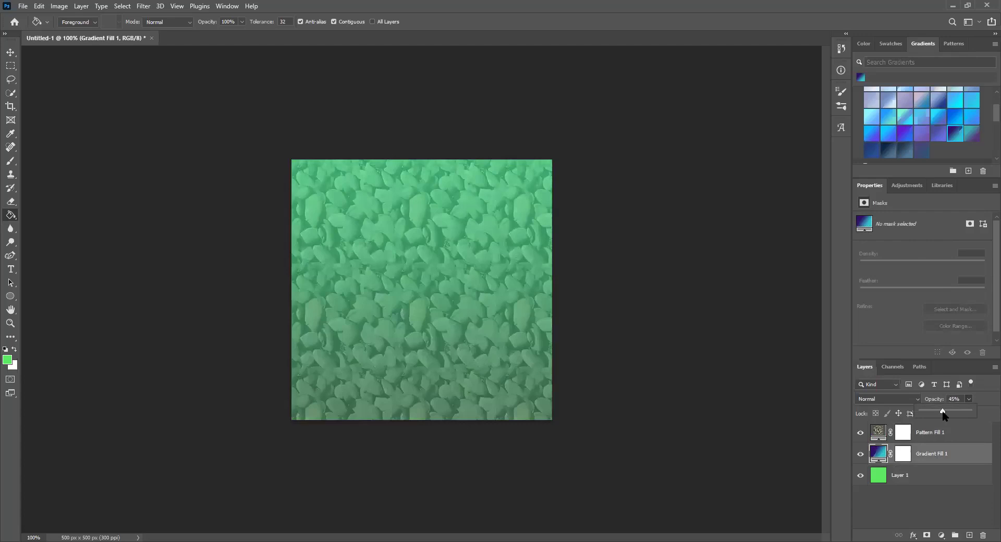
{"action": "left_click_drag", "start_coordinate": [943, 412], "coordinate": [984, 411]}
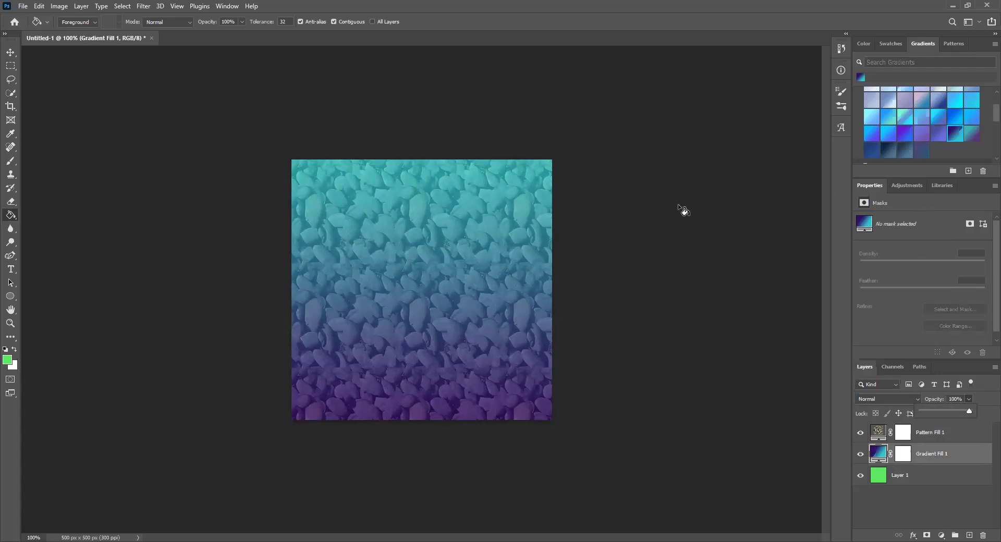
- Draw an elliptical marquee selection that spans nearly the whole canvas
{"action": "key", "text": "m"}
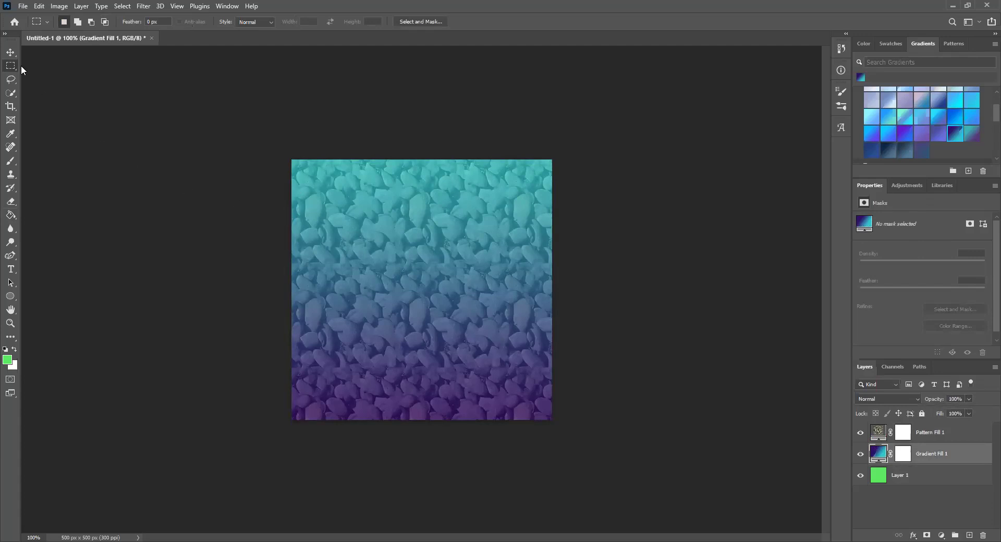
{"action": "key", "text": "v"}
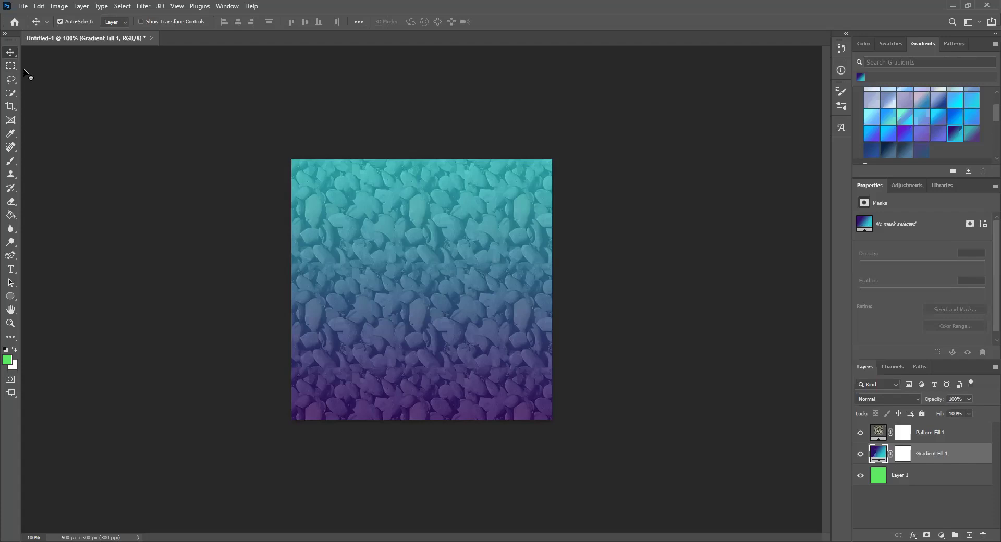
{"action": "left_click", "coordinate": [14, 68]}
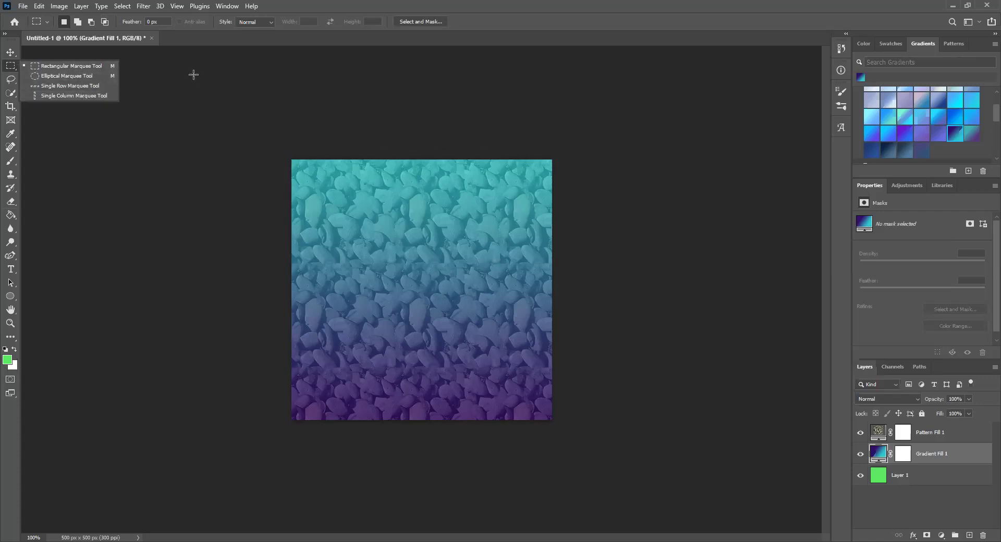
{"action": "left_click", "coordinate": [91, 77]}
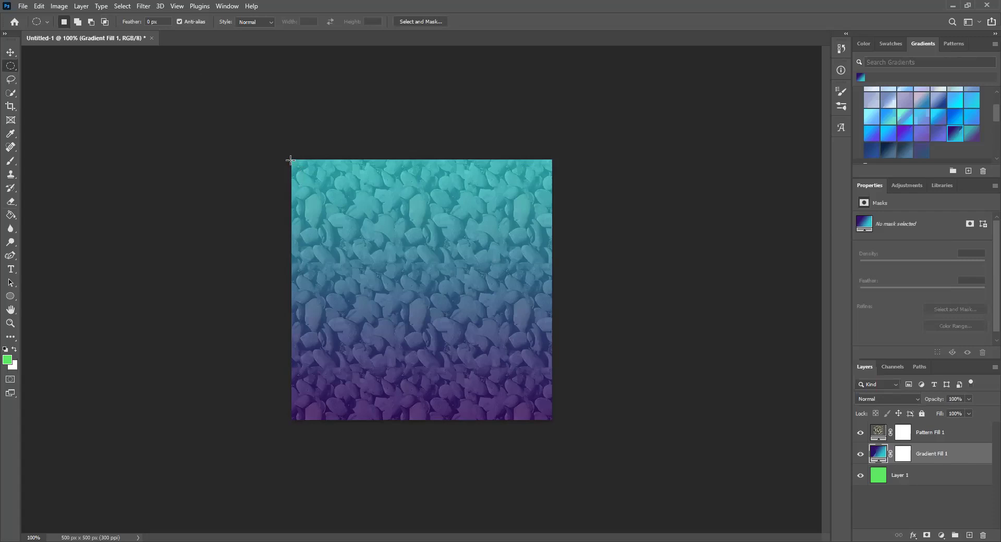
{"action": "left_click_drag", "start_coordinate": [291, 159], "coordinate": [568, 420]}
- Rasterize the gradient fill layer, erase its pixels inside the elliptical selection with the Eraser tool, and deselect
{"action": "key", "text": "e"}
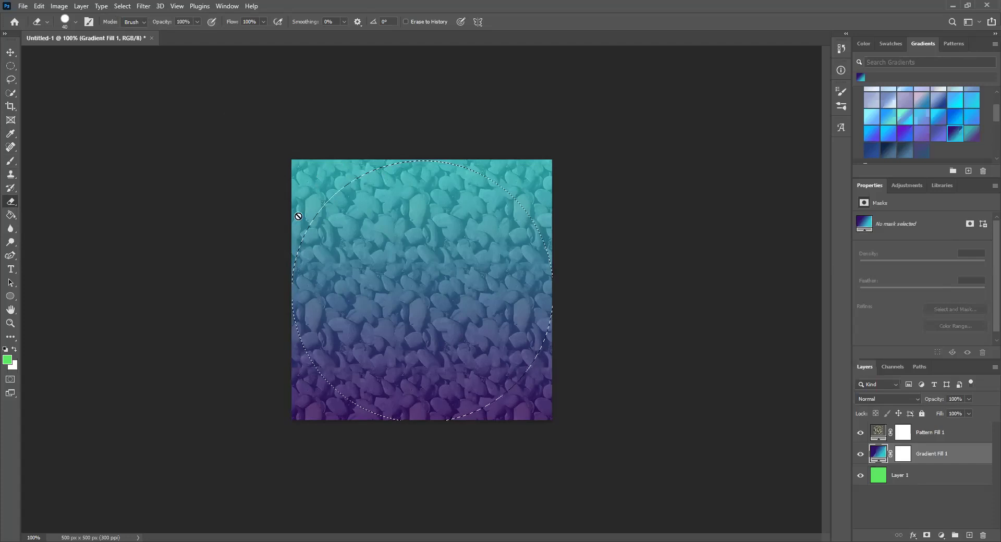
{"action": "left_click", "coordinate": [327, 398]}
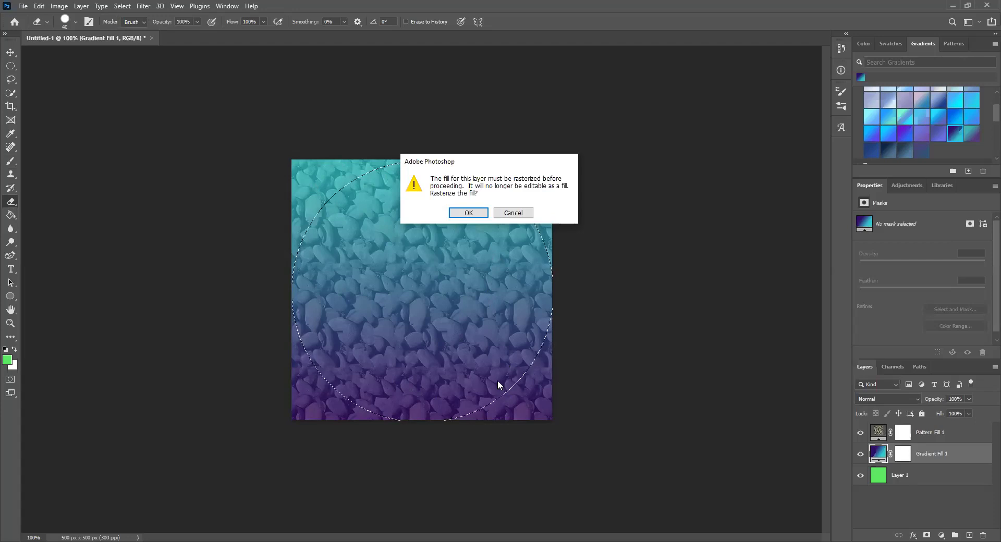
{"action": "left_click", "coordinate": [468, 213]}
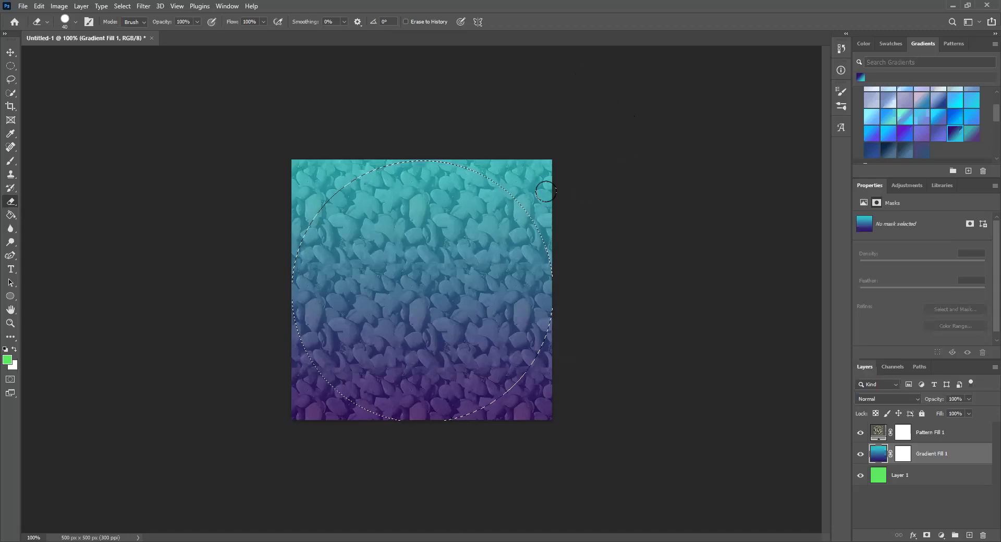
{"action": "left_click_drag", "start_coordinate": [408, 163], "coordinate": [405, 193]}
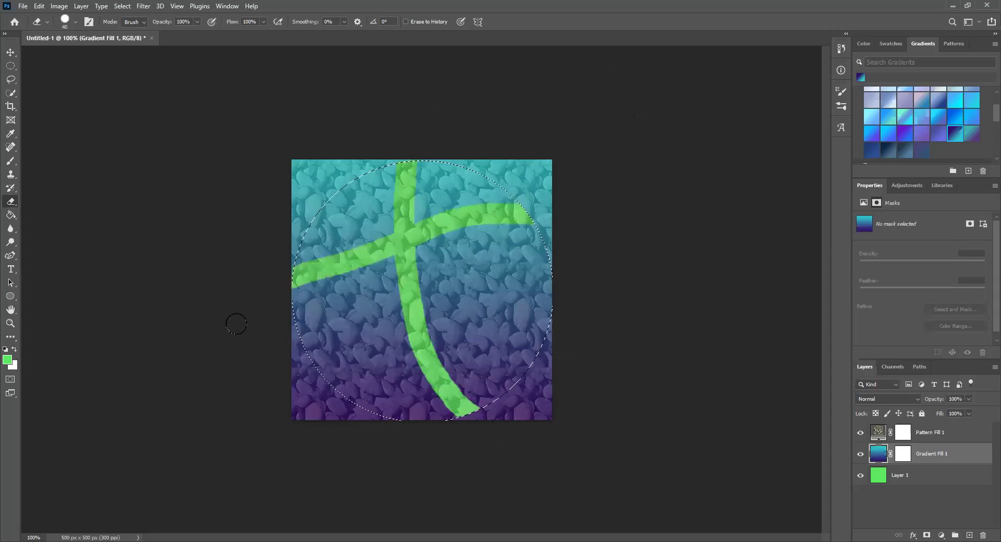
{"action": "left_click_drag", "start_coordinate": [236, 324], "coordinate": [537, 295]}
{"action": "mouse_move", "coordinate": [435, 402]}
{"action": "left_mouse_down"}
{"action": "mouse_move", "coordinate": [472, 308]}
{"action": "mouse_move", "coordinate": [563, 336]}
{"action": "mouse_move", "coordinate": [582, 365]}
{"action": "mouse_move", "coordinate": [417, 229]}
{"action": "mouse_move", "coordinate": [447, 298]}
{"action": "mouse_move", "coordinate": [528, 339]}
{"action": "mouse_move", "coordinate": [380, 373]}
{"action": "mouse_move", "coordinate": [446, 421]}
{"action": "mouse_move", "coordinate": [399, 397]}
{"action": "mouse_move", "coordinate": [368, 288]}
{"action": "mouse_move", "coordinate": [280, 300]}
{"action": "mouse_move", "coordinate": [384, 329]}
{"action": "mouse_move", "coordinate": [493, 333]}
{"action": "mouse_move", "coordinate": [523, 249]}
{"action": "mouse_move", "coordinate": [513, 238]}
{"action": "mouse_move", "coordinate": [455, 274]}
{"action": "mouse_move", "coordinate": [331, 218]}
{"action": "mouse_move", "coordinate": [237, 204]}
{"action": "mouse_move", "coordinate": [367, 178]}
{"action": "mouse_move", "coordinate": [479, 172]}
{"action": "mouse_move", "coordinate": [289, 252]}
{"action": "mouse_move", "coordinate": [310, 260]}
{"action": "mouse_move", "coordinate": [290, 227]}
{"action": "mouse_move", "coordinate": [340, 230]}
{"action": "left_mouse_up"}
{"action": "left_click", "coordinate": [528, 326]}
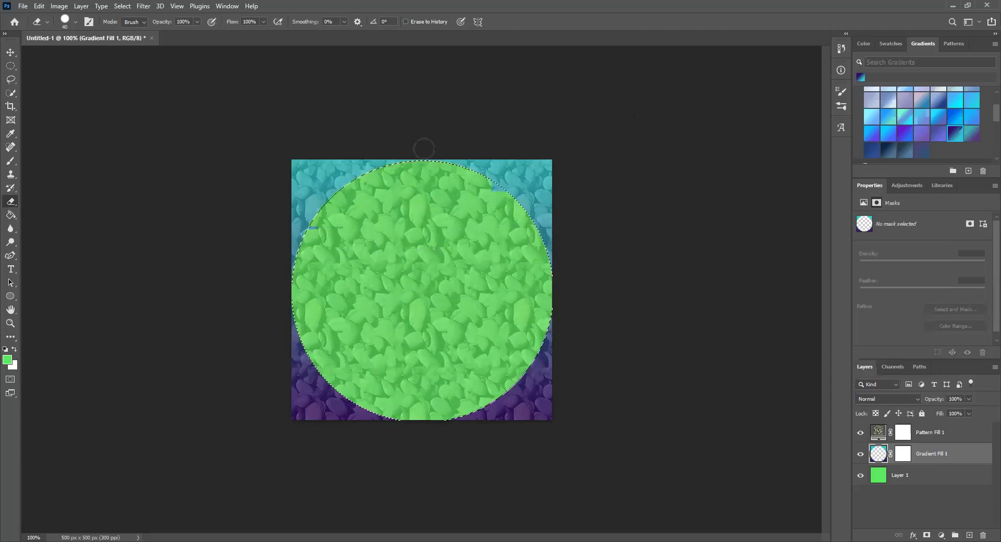
{"action": "left_click", "coordinate": [120, 6]}
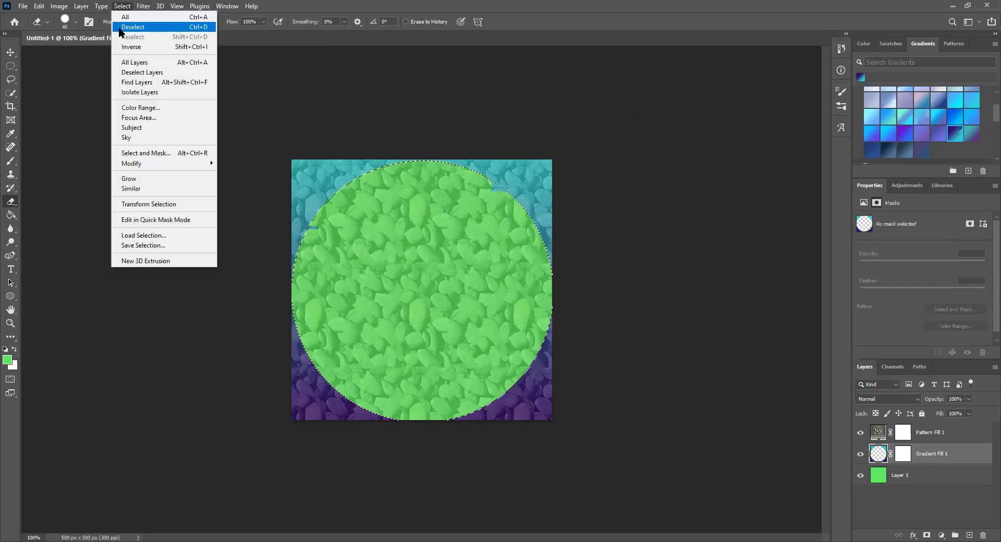
{"action": "left_click", "coordinate": [125, 27]}
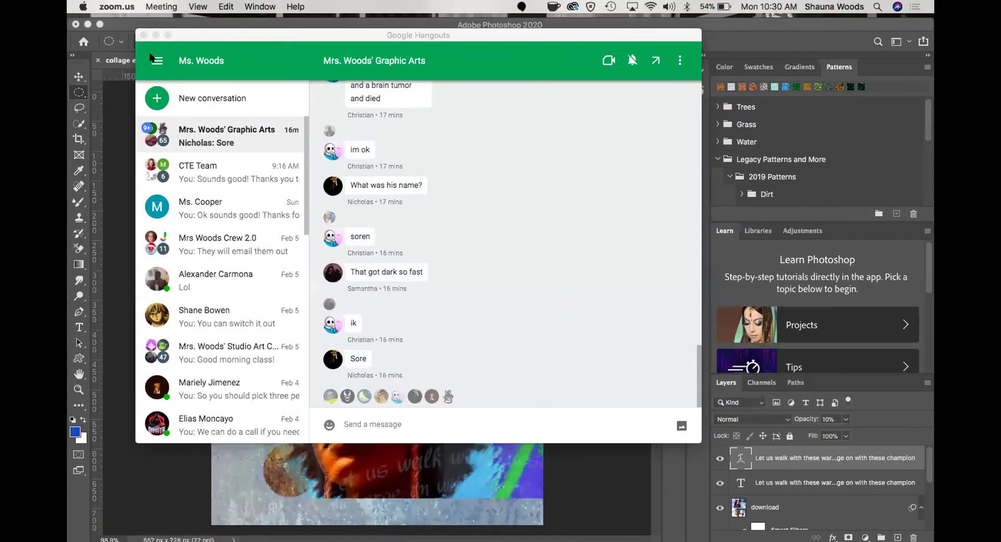
{"action": "left_click", "coordinate": [143, 34]}
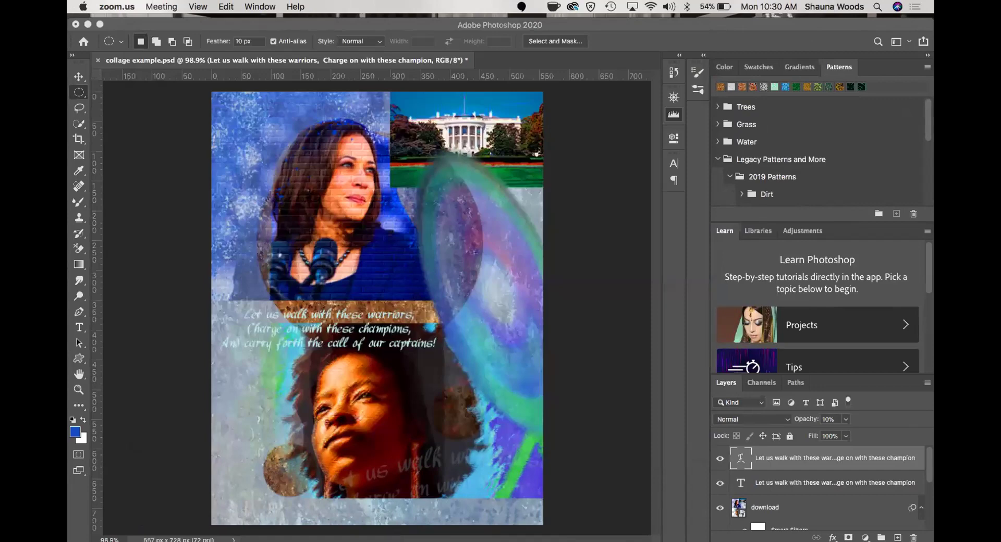
{"action": "left_click", "coordinate": [489, 516]}
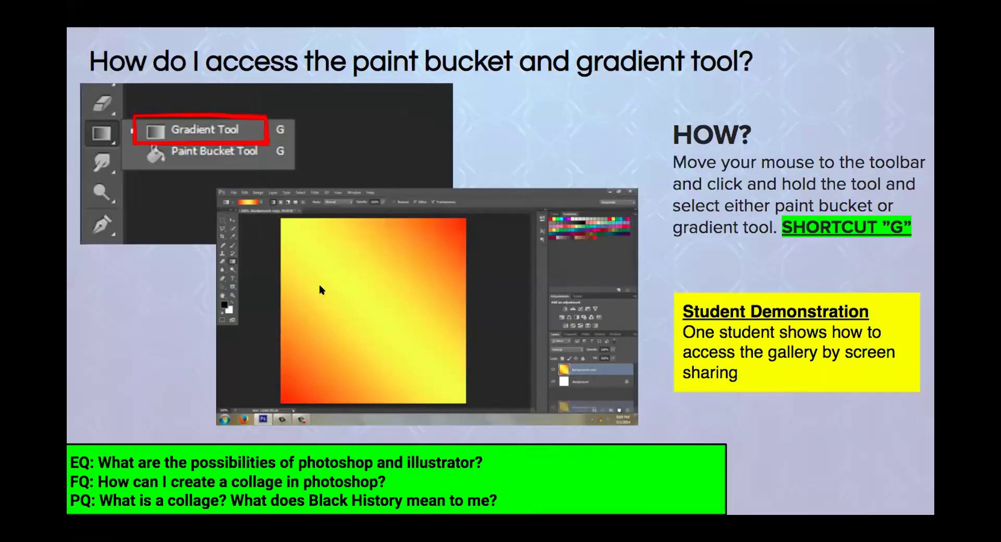
{"action": "left_click", "coordinate": [290, 202]}
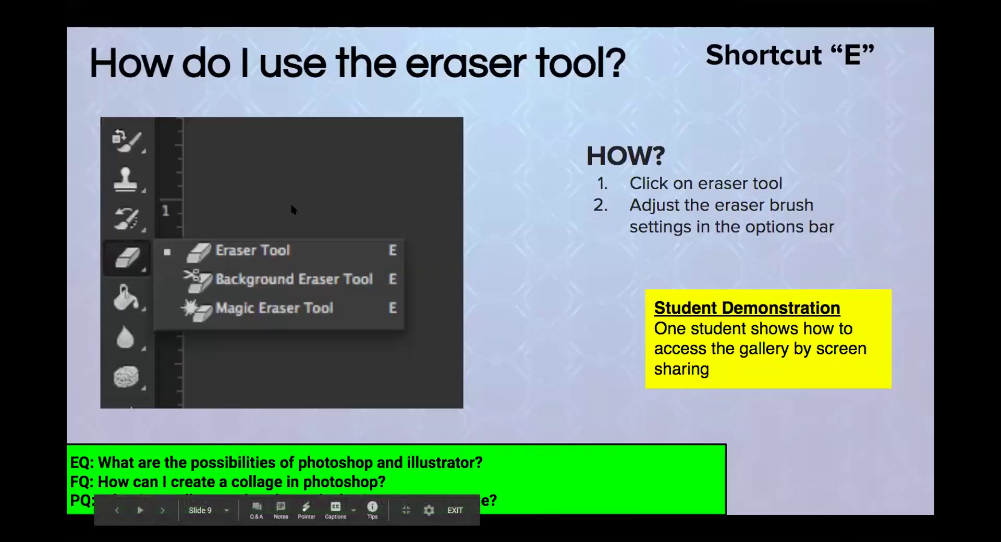
{"action": "key", "text": "Left"}
{"action": "key", "text": "Left"}
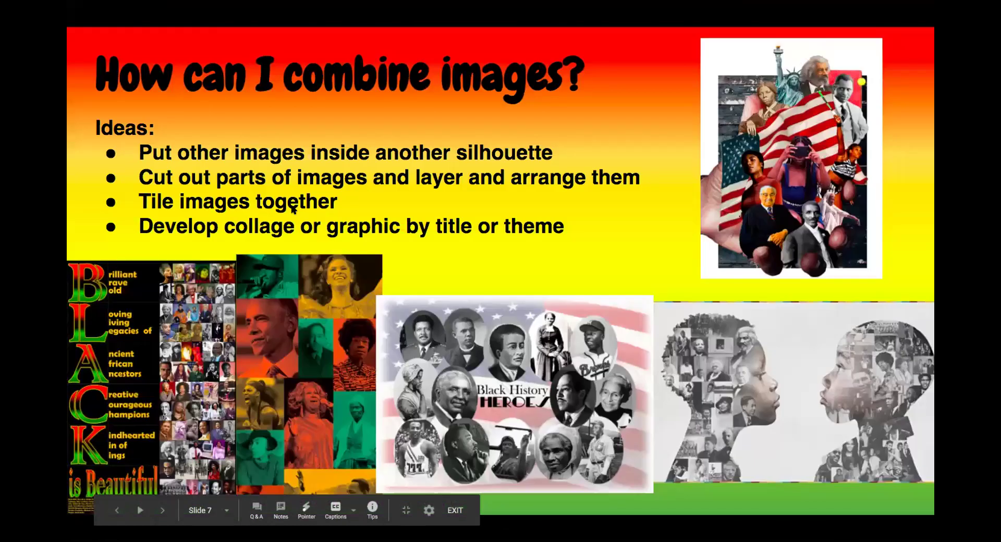
{"action": "mouse_move", "coordinate": [532, 528]}
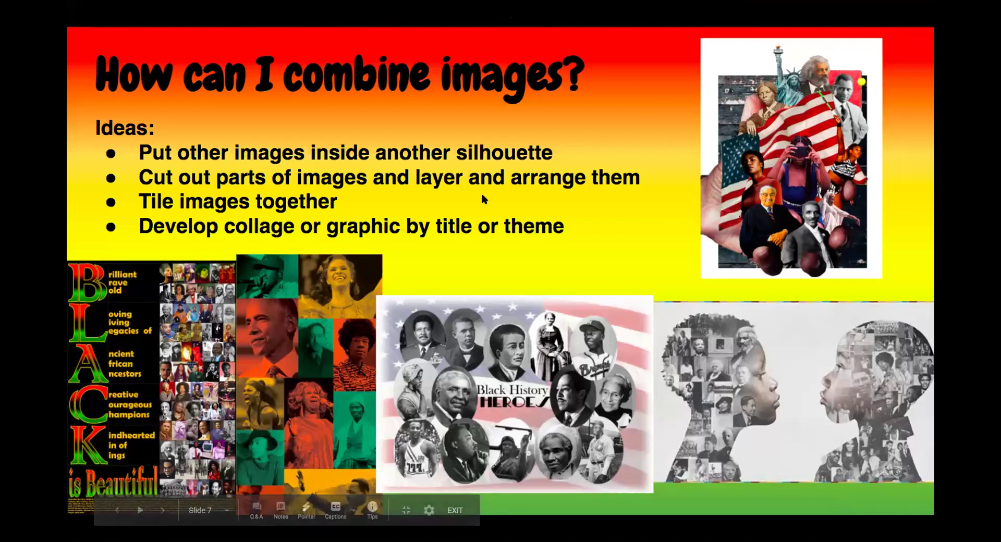
{"action": "key", "text": "Right"}
{"action": "key", "text": "Right"}
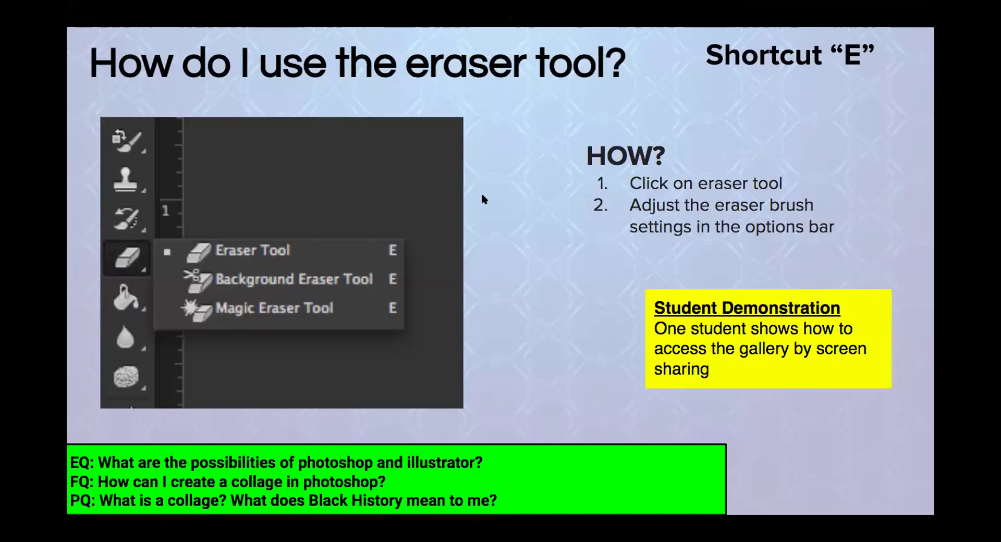
{"action": "key", "text": "Right"}
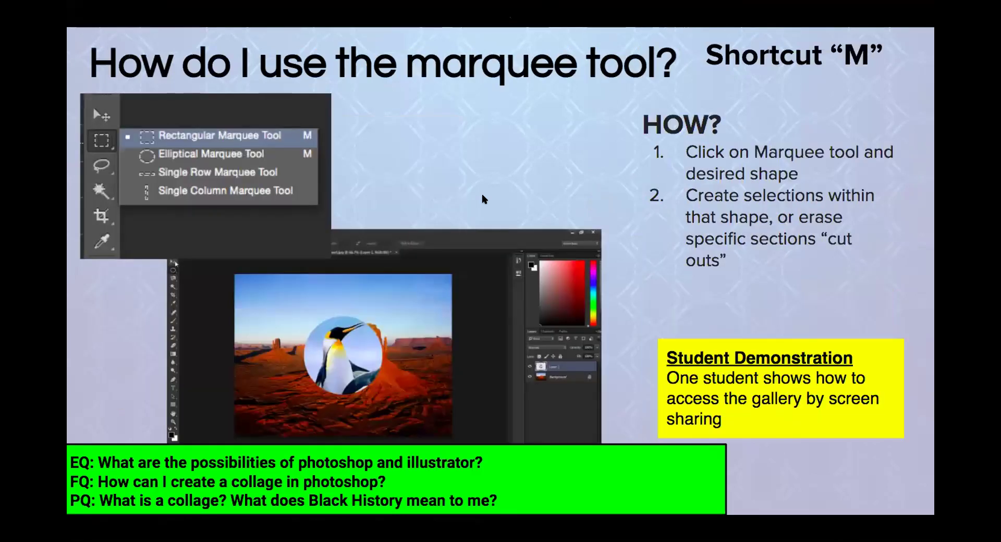
{"action": "key", "text": "Left"}
{"action": "key", "text": "Left"}
{"action": "key", "text": "Right"}
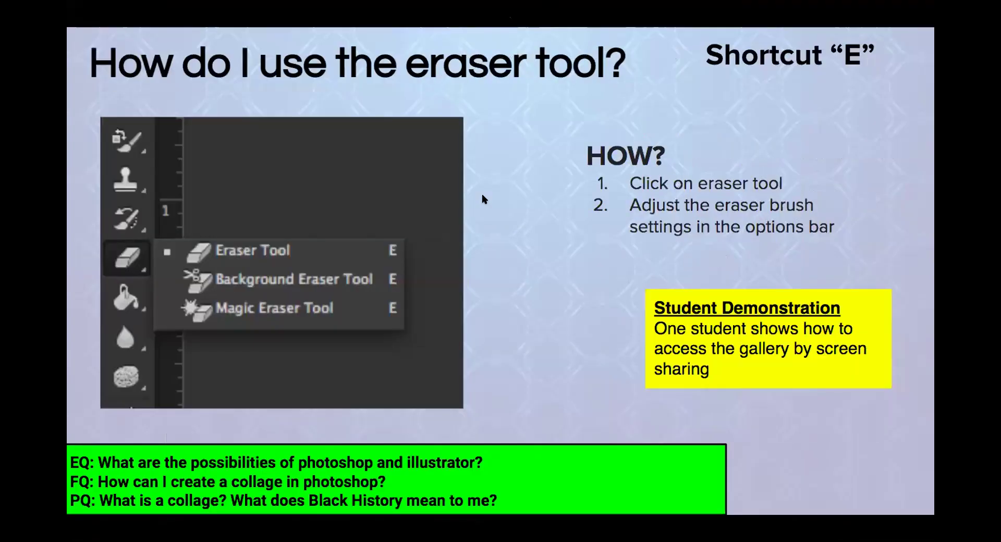
{"action": "key", "text": "Right"}
{"action": "key", "text": "Right"}
{"action": "key", "text": "XF86AudioRaiseVolume"}
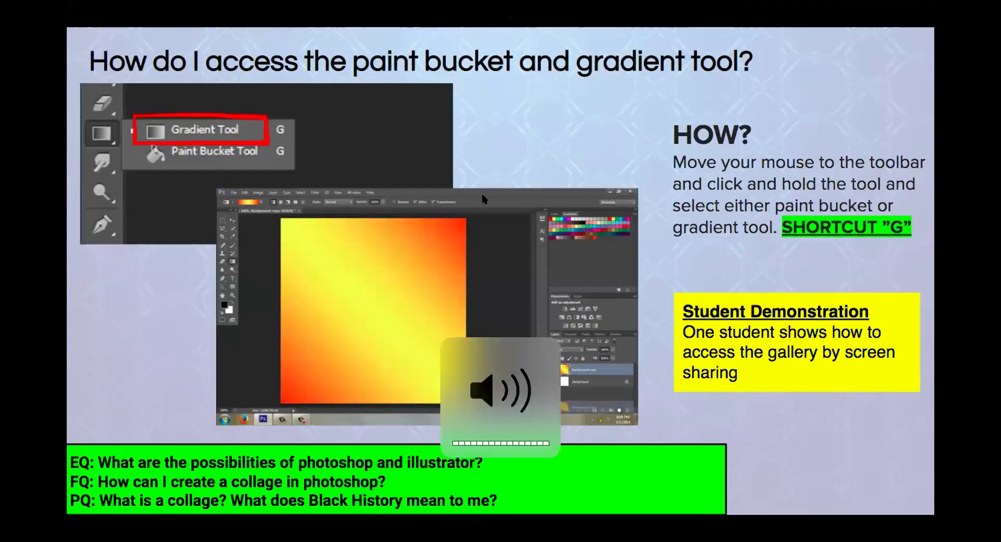
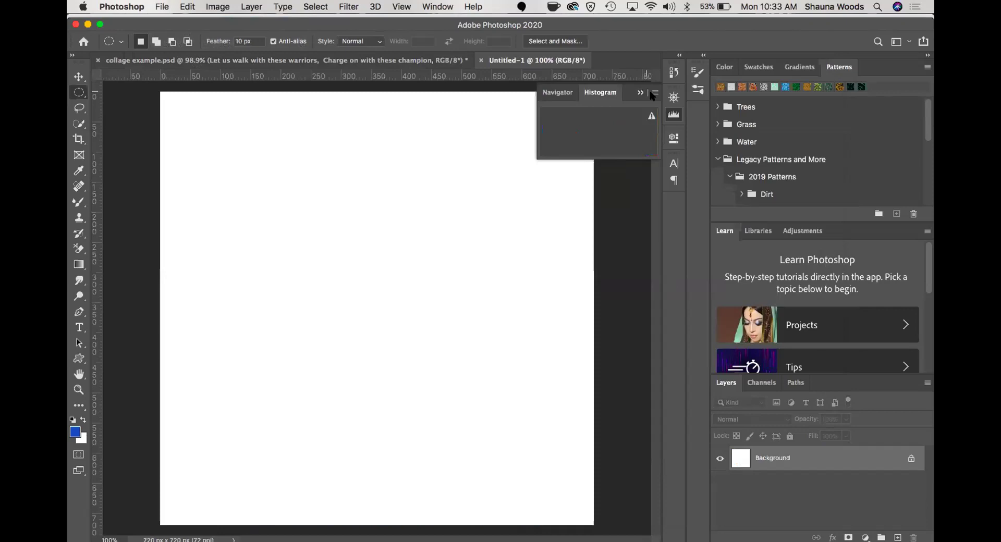
- Collapse the Histogram panel and set the Gradient tool to the Iridescent_14 preset from the Iridescent group
{"action": "key", "text": "Escape"}
{"action": "left_click", "coordinate": [673, 115]}
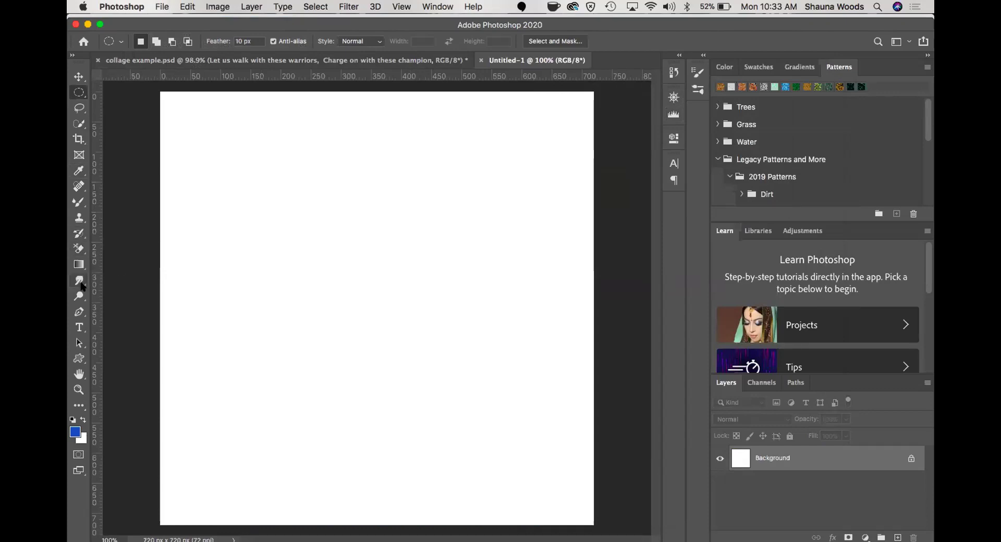
{"action": "left_click", "coordinate": [79, 265]}
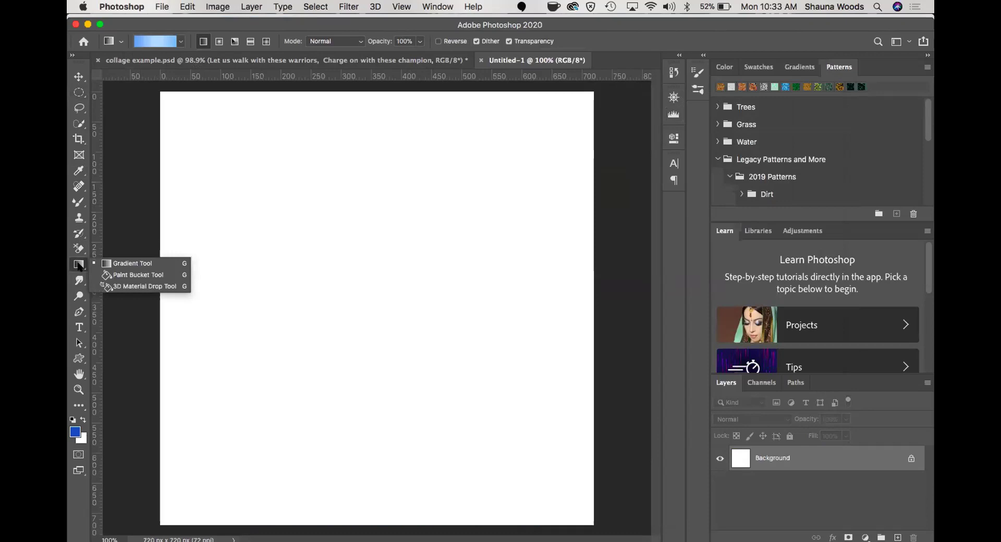
{"action": "left_click", "coordinate": [105, 264]}
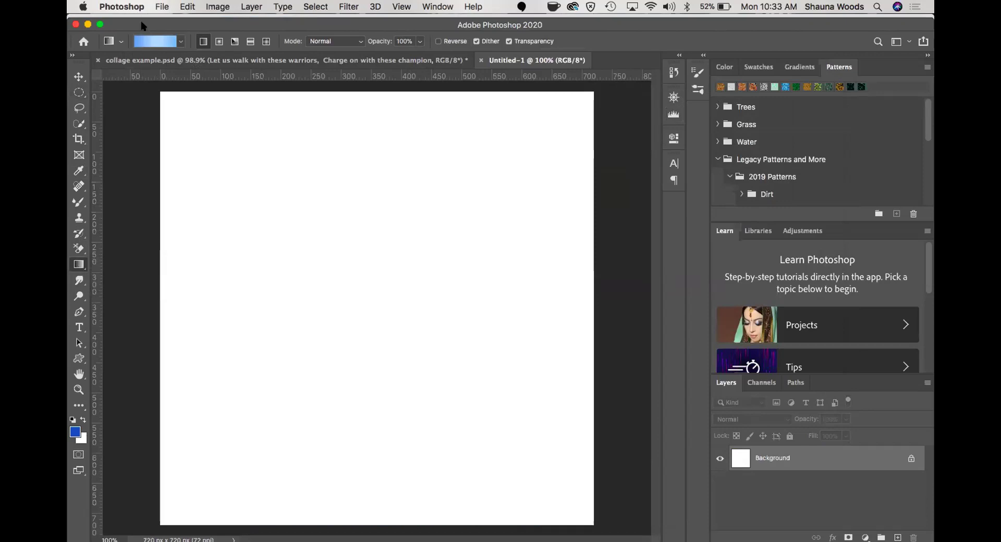
{"action": "left_click", "coordinate": [166, 40]}
{"action": "scroll", "coordinate": [454, 186], "scroll_direction": "down", "scroll_amount": 2}
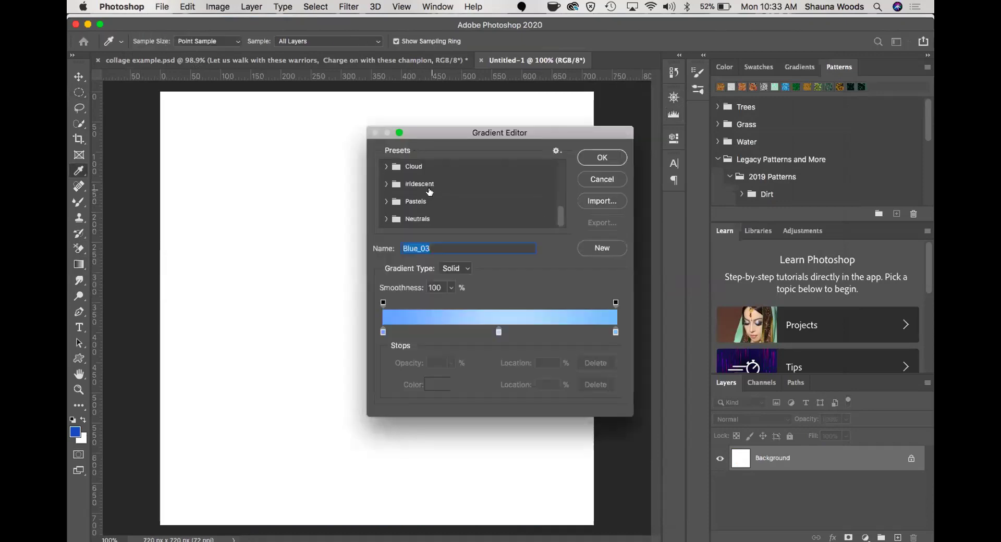
{"action": "left_click", "coordinate": [429, 190]}
{"action": "left_click", "coordinate": [387, 184]}
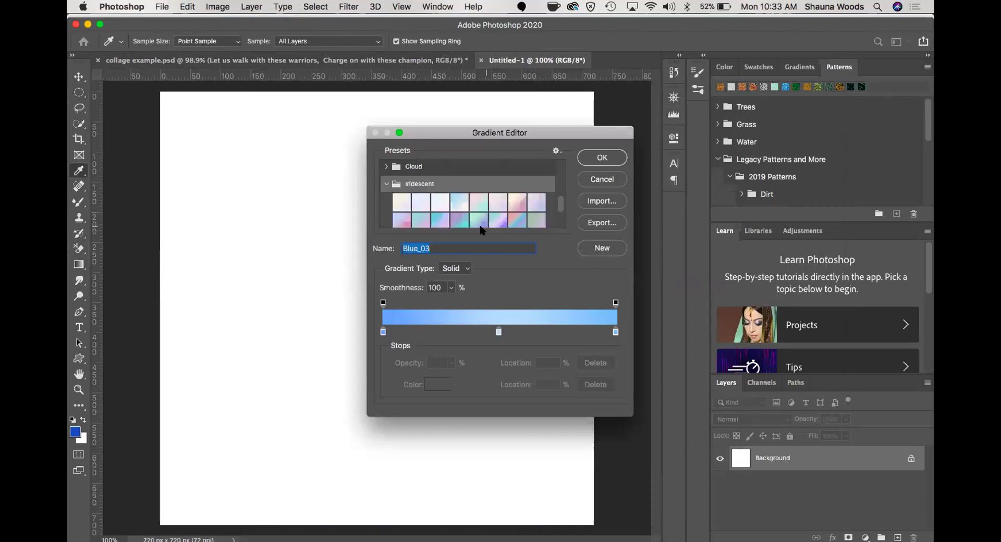
{"action": "left_click", "coordinate": [498, 220]}
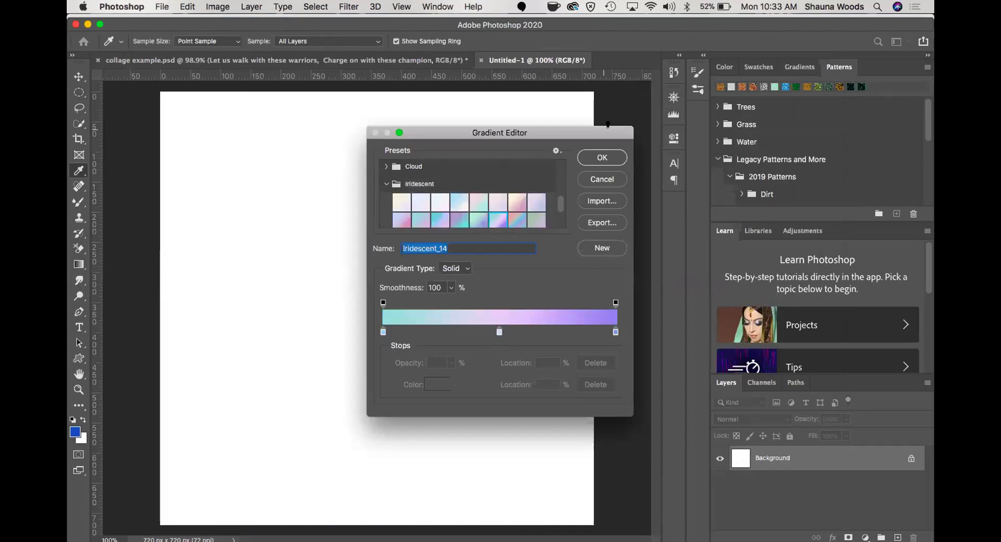
{"action": "left_click", "coordinate": [593, 156]}
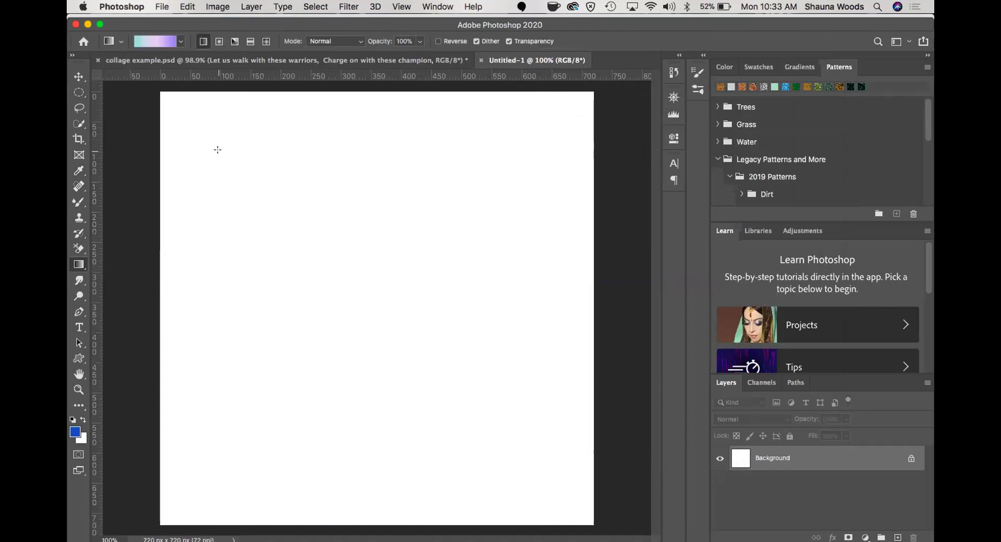
- Try a diagonal linear gradient across the Background layer from its upper-left to its lower-right corner, and undo it
{"action": "left_click_drag", "start_coordinate": [183, 118], "coordinate": [567, 517]}
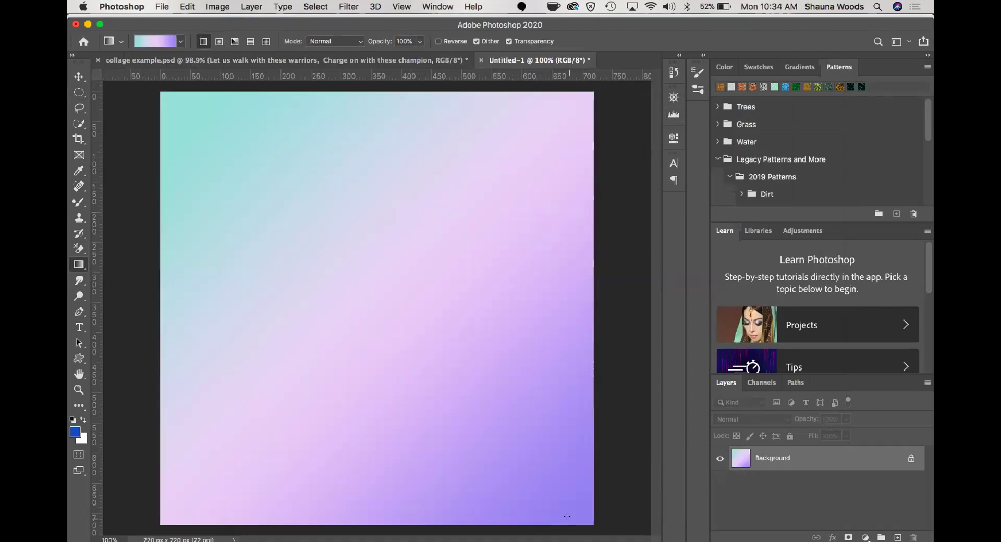
{"action": "key", "text": "super+z"}
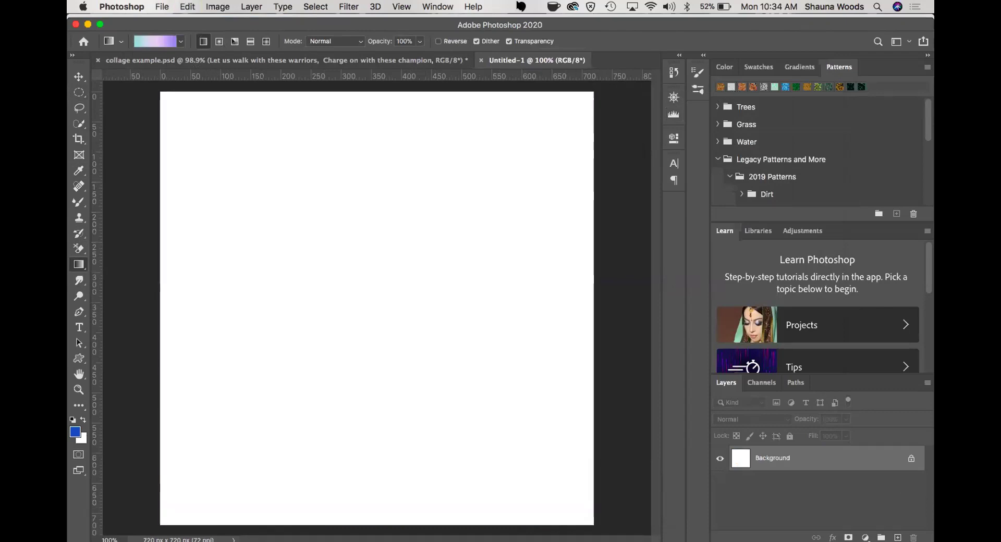
- Apply a horizontal linear gradient across the Background layer, teal at its left edge to purple at its right edge
{"action": "left_click", "coordinate": [801, 66]}
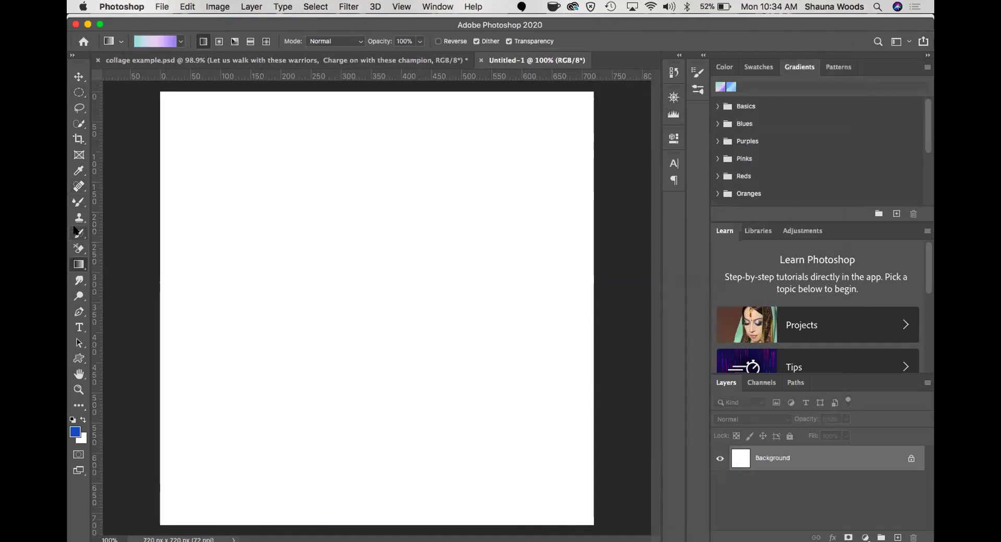
{"action": "right_click", "coordinate": [79, 265]}
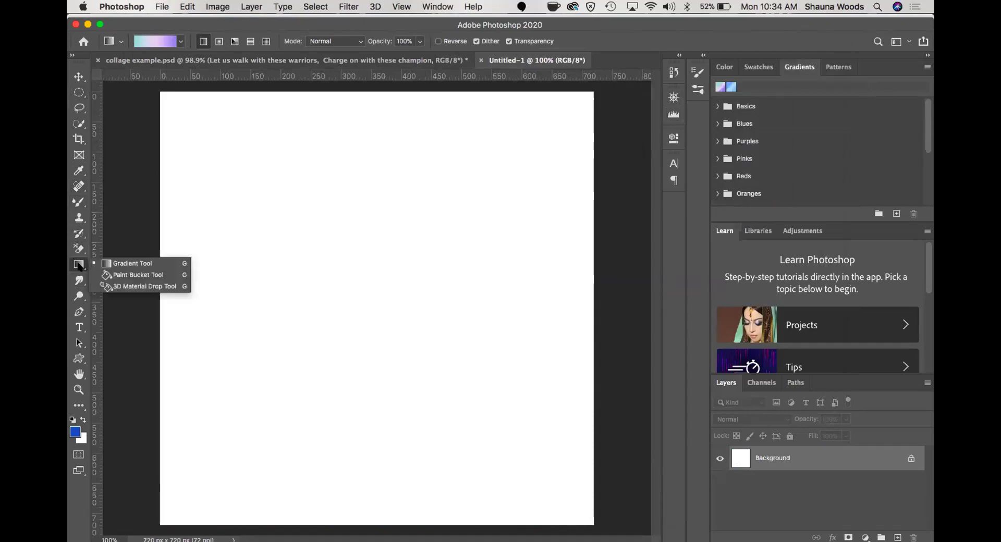
{"action": "left_click", "coordinate": [114, 264]}
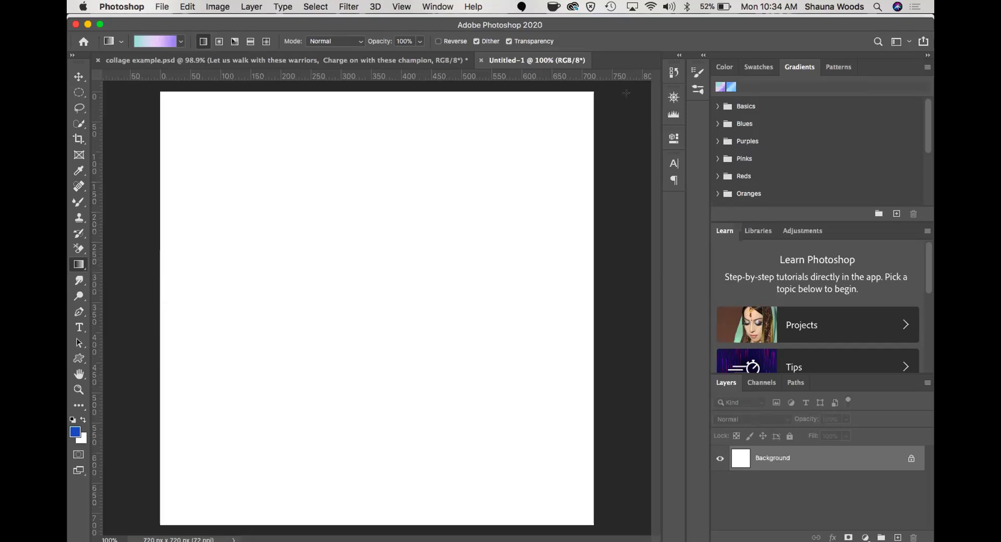
{"action": "left_click", "coordinate": [181, 41]}
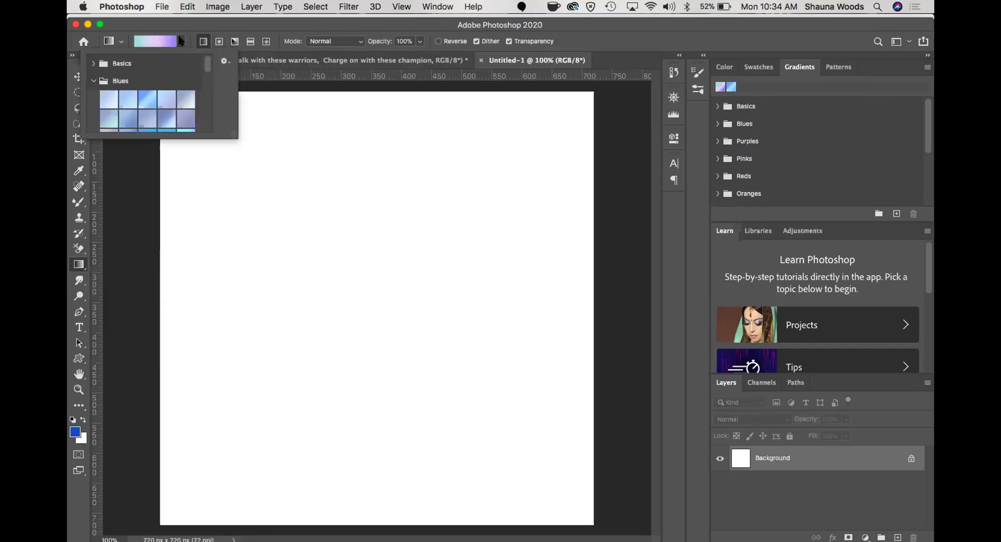
{"action": "left_click", "coordinate": [168, 149]}
{"action": "left_click_drag", "start_coordinate": [198, 402], "coordinate": [553, 114]}
{"action": "key", "text": "cmd+z"}
{"action": "left_click_drag", "start_coordinate": [174, 282], "coordinate": [581, 288]}
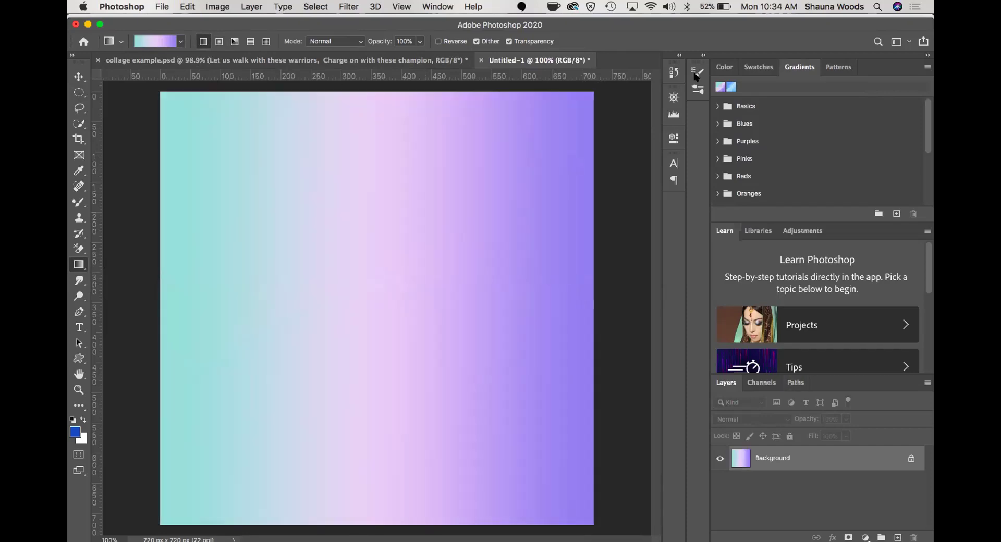
- Add a pattern fill layer with the blue rippling water tile pattern above the Background and set its opacity to 21%
{"action": "left_click", "coordinate": [898, 537]}
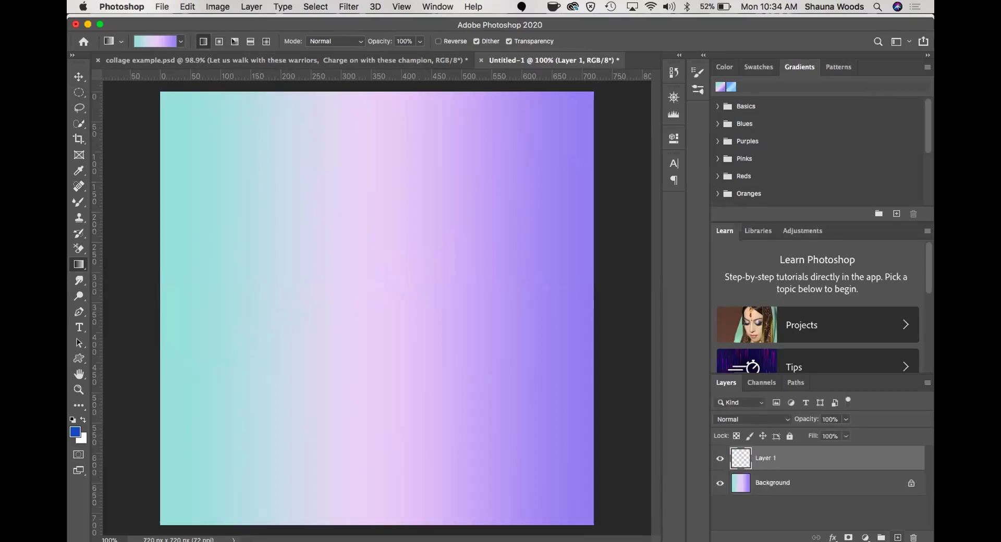
{"action": "left_click", "coordinate": [829, 67]}
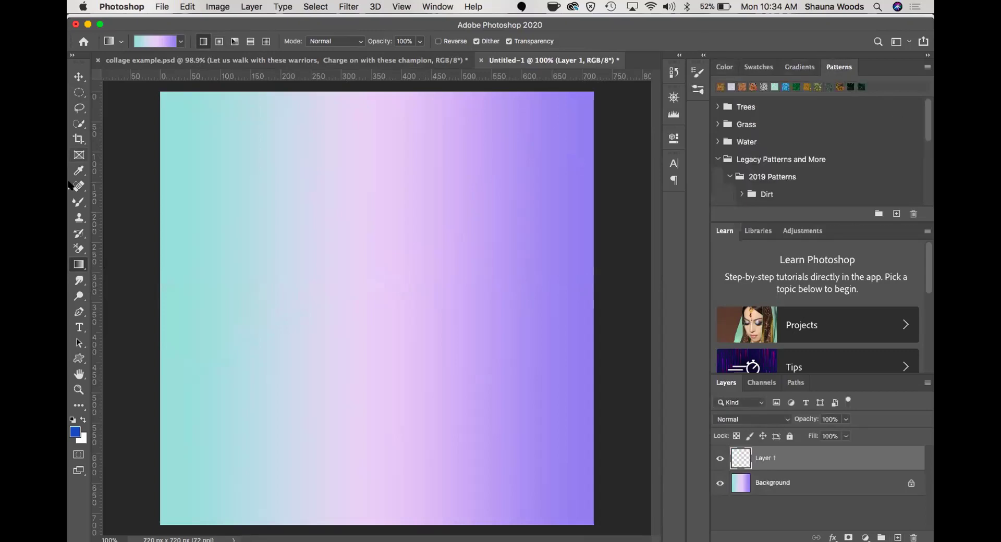
{"action": "left_click", "coordinate": [78, 263]}
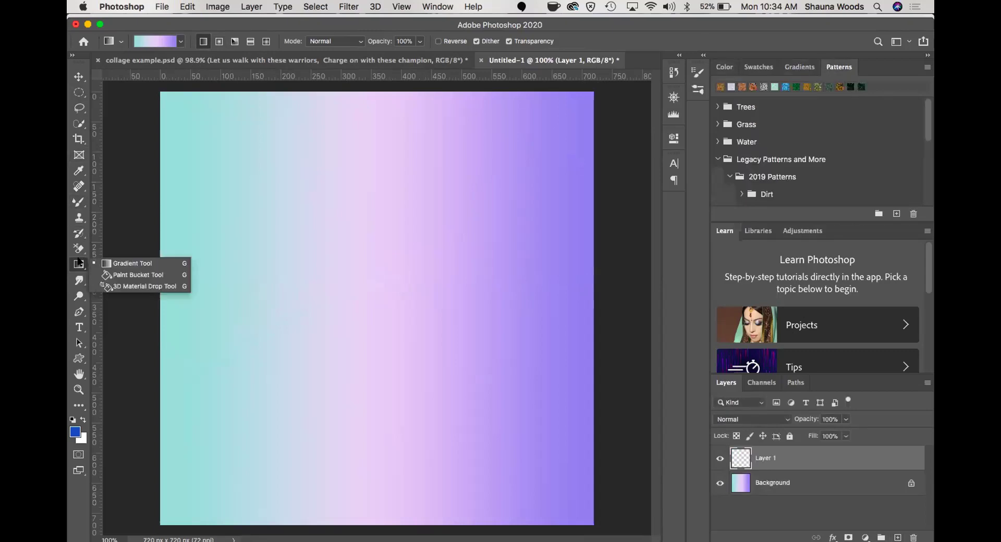
{"action": "left_click", "coordinate": [100, 275]}
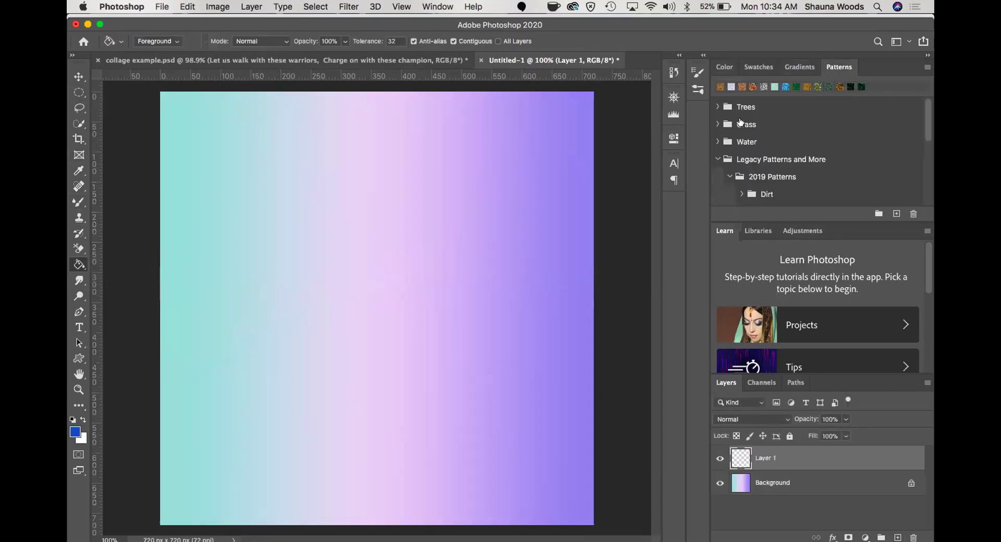
{"action": "left_click", "coordinate": [786, 87]}
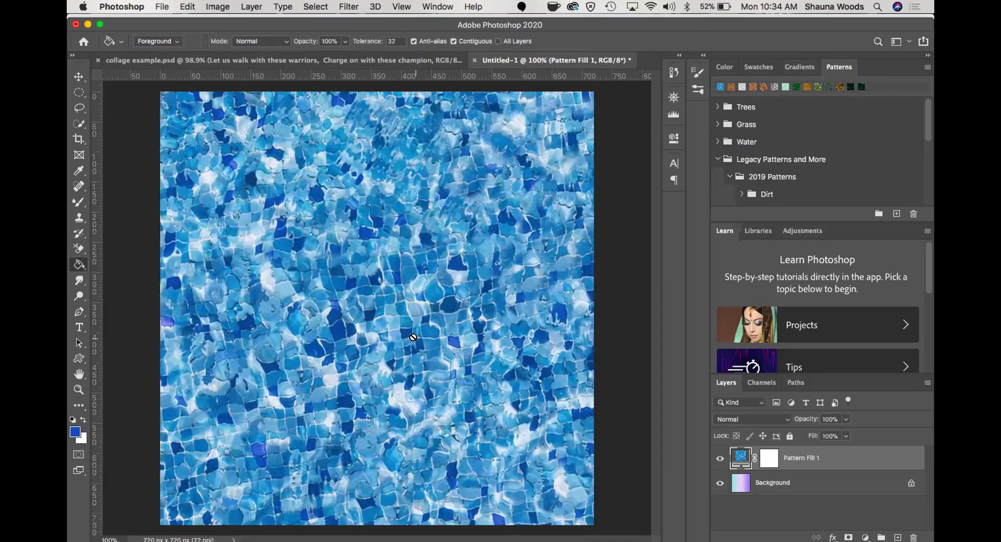
{"action": "left_click", "coordinate": [845, 420]}
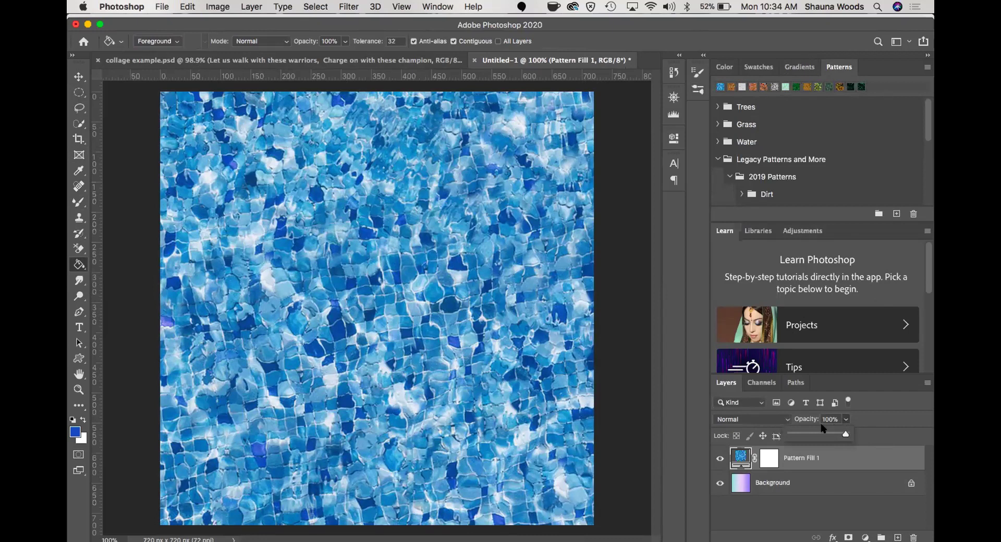
{"action": "left_click_drag", "start_coordinate": [797, 433], "coordinate": [801, 434]}
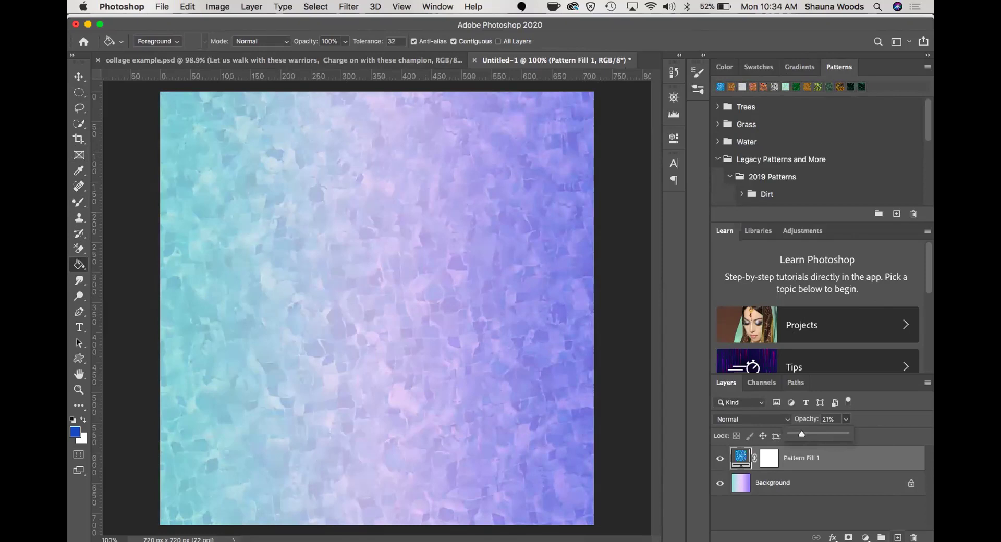
- Move the document window aside to expose the desktop and place the colorful head-wrap portrait JPEG into the canvas
{"action": "left_click", "coordinate": [161, 6]}
{"action": "mouse_move", "coordinate": [149, 8]}
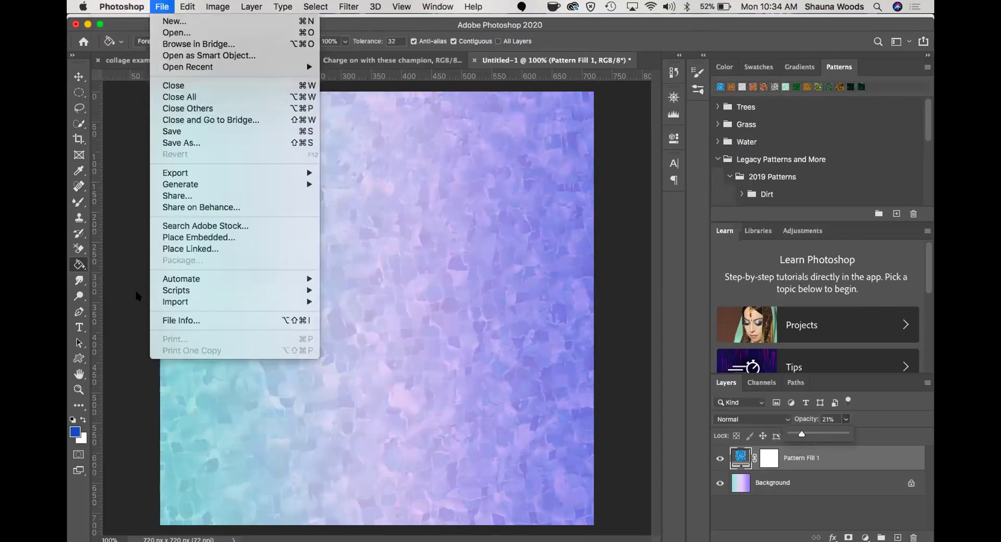
{"action": "left_click", "coordinate": [124, 24]}
{"action": "left_click_drag", "start_coordinate": [127, 24], "coordinate": [298, 27]}
{"action": "left_click", "coordinate": [79, 26]}
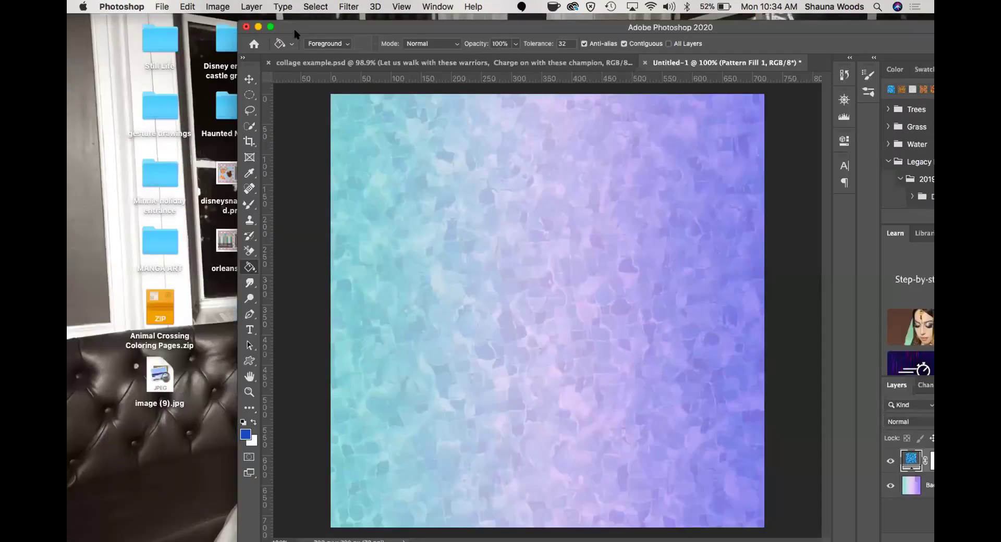
{"action": "left_click", "coordinate": [240, 144]}
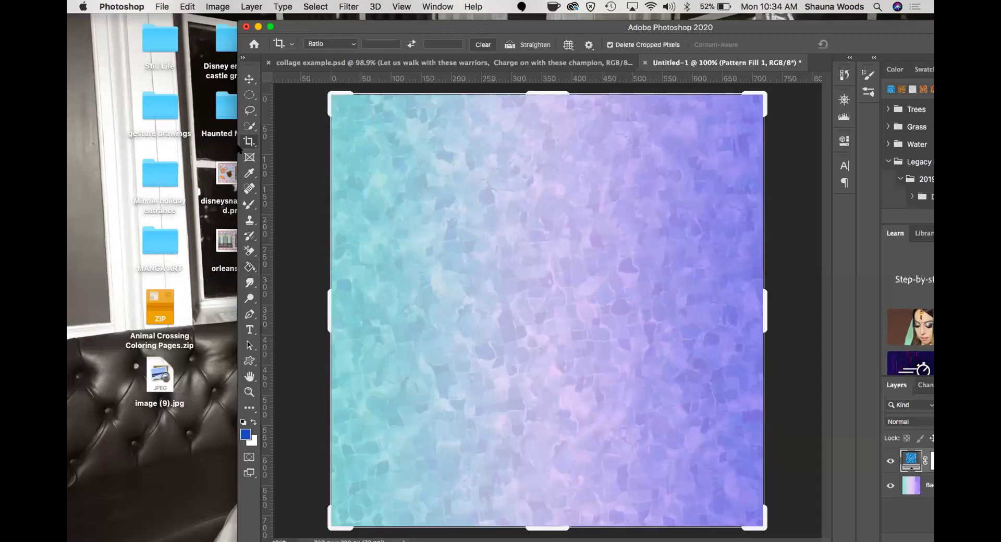
{"action": "left_click", "coordinate": [250, 80]}
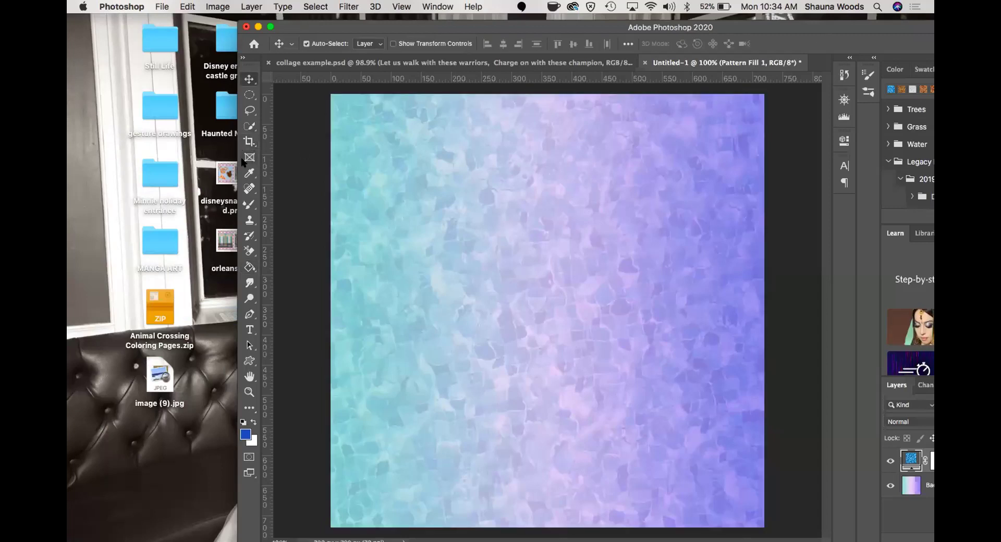
{"action": "left_click_drag", "start_coordinate": [355, 163], "coordinate": [422, 163]}
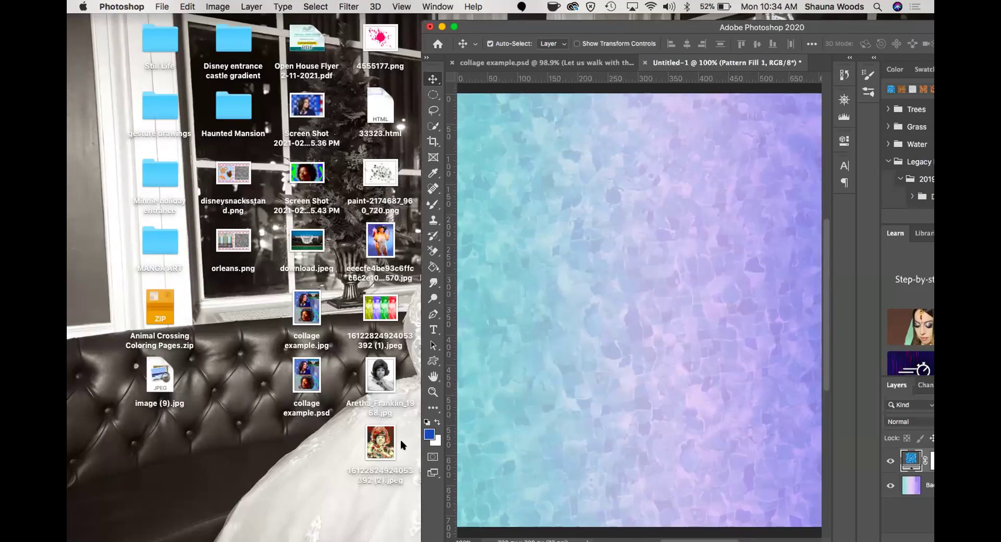
{"action": "left_click_drag", "start_coordinate": [647, 29], "coordinate": [149, 20]}
{"action": "left_click_drag", "start_coordinate": [621, 301], "coordinate": [173, 267]}
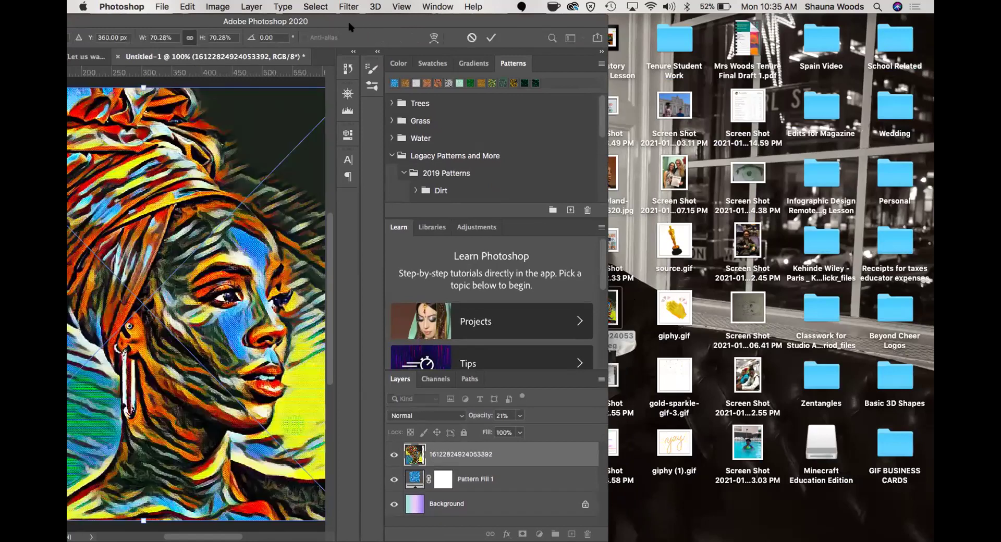
- Move the window back into full view, then scale the placed portrait to about half its size and center it on the canvas
{"action": "left_click_drag", "start_coordinate": [226, 24], "coordinate": [542, 24]}
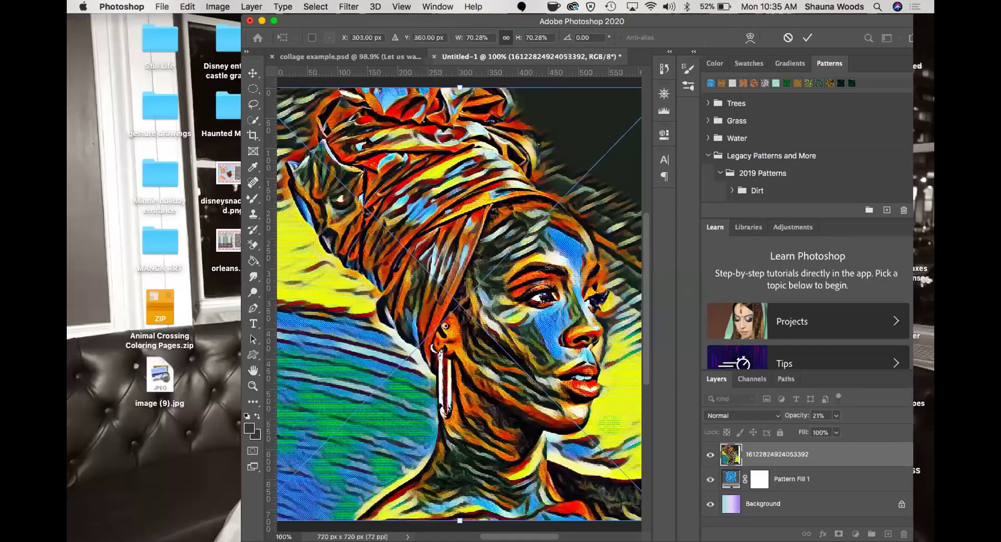
{"action": "left_click_drag", "start_coordinate": [271, 21], "coordinate": [110, 21]}
{"action": "left_click", "coordinate": [150, 21]}
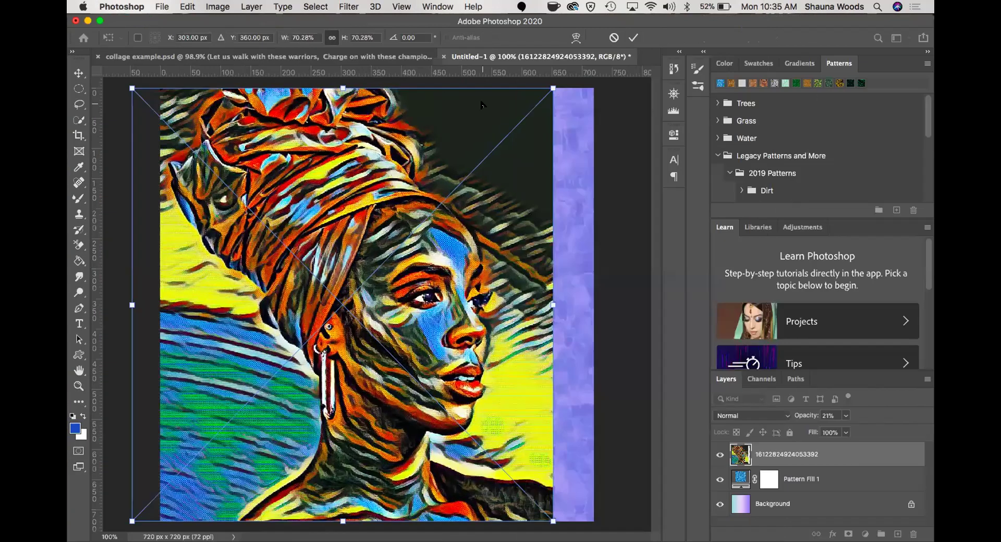
{"action": "left_click_drag", "start_coordinate": [554, 88], "coordinate": [340, 282]}
{"action": "left_click_drag", "start_coordinate": [270, 369], "coordinate": [404, 254]}
{"action": "key", "text": "Return"}
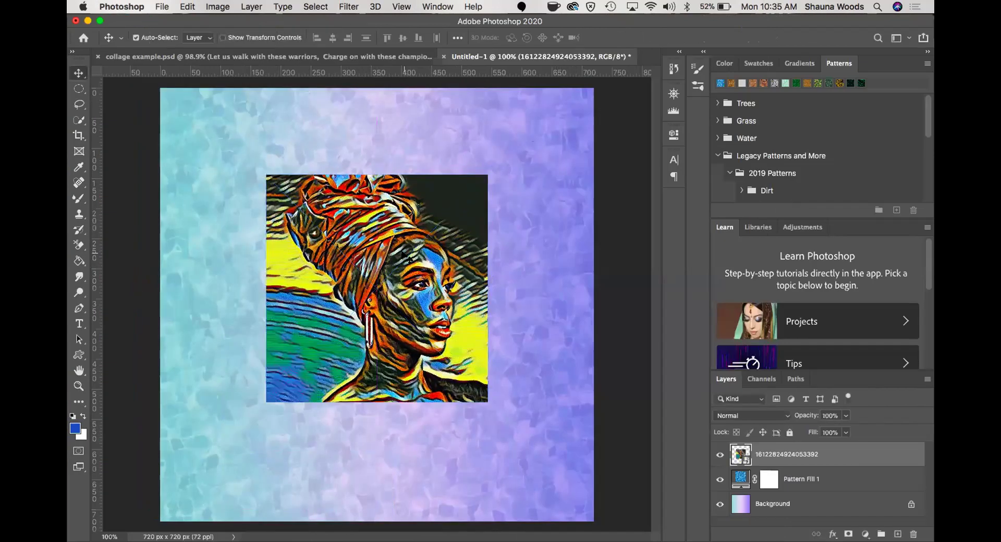
- Draw a feathered elliptical selection spanning the portrait and copy the selected area to a new layer
{"action": "left_click", "coordinate": [79, 88]}
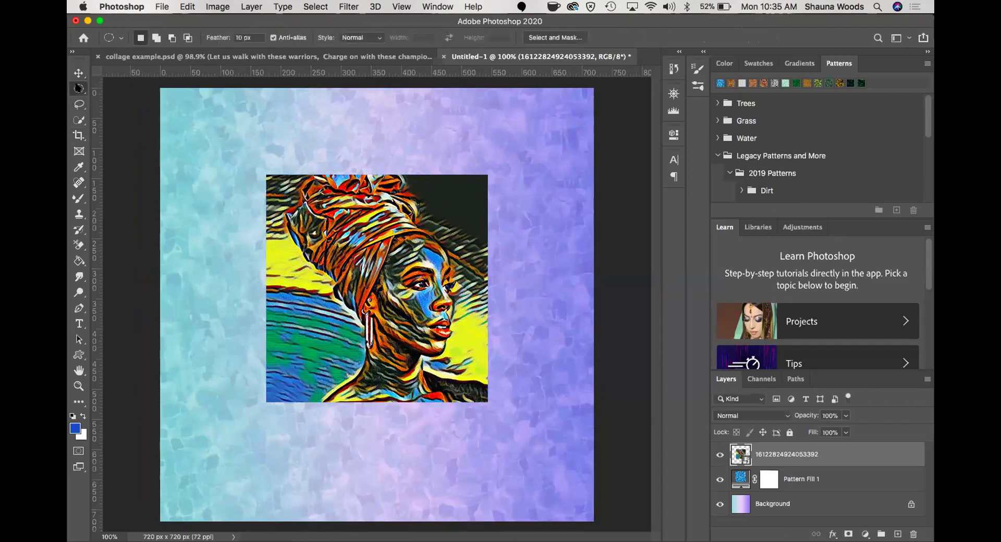
{"action": "left_click", "coordinate": [78, 88]}
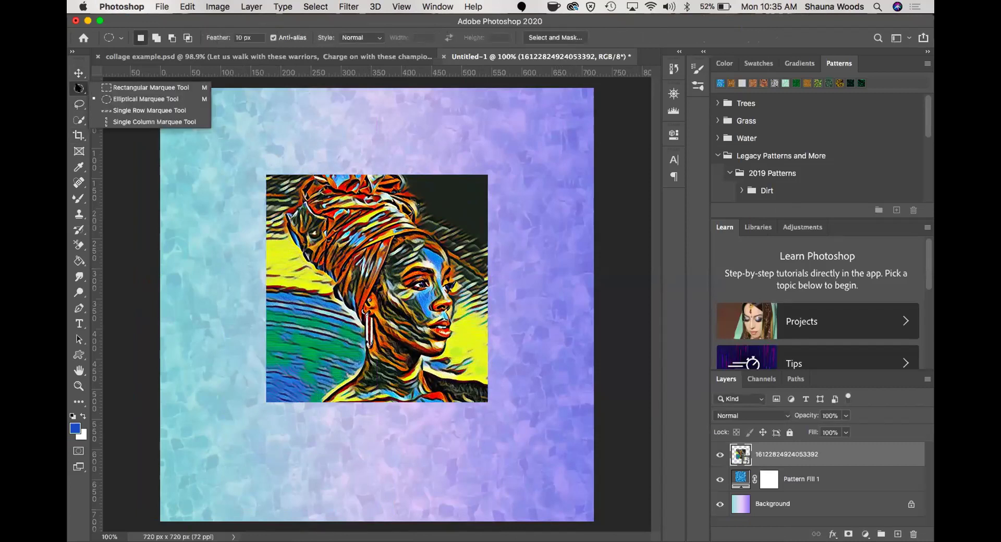
{"action": "left_click", "coordinate": [103, 97]}
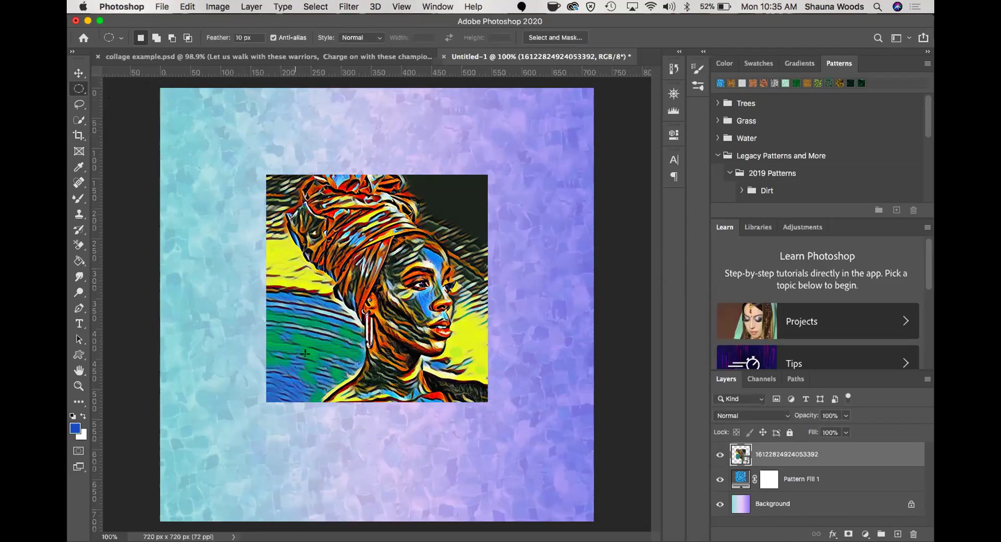
{"action": "left_click_drag", "start_coordinate": [268, 178], "coordinate": [481, 392]}
{"action": "key", "text": "super+j"}
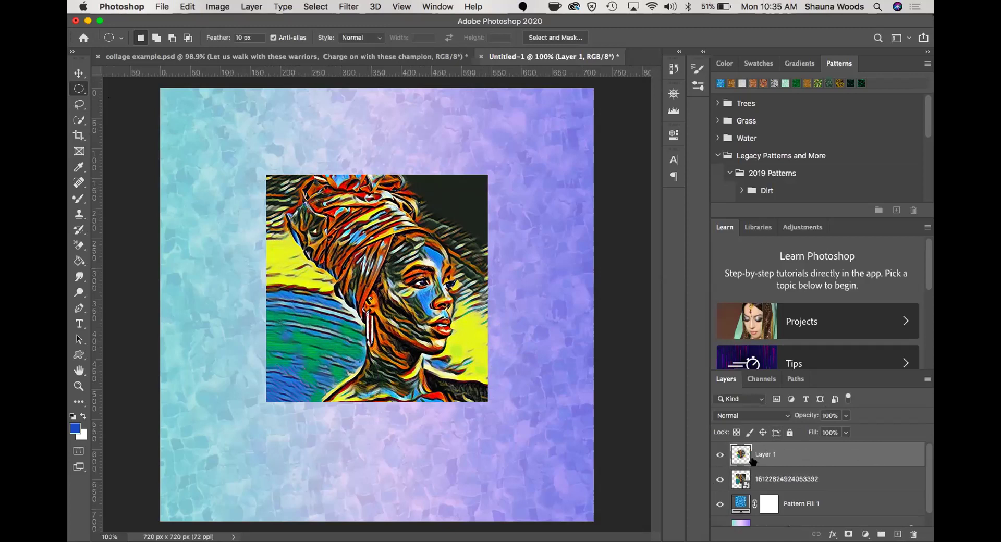
- Preview the oval cut-out by toggling the original portrait layer's visibility, then delete that original layer and undo the deletion
{"action": "left_click", "coordinate": [720, 480]}
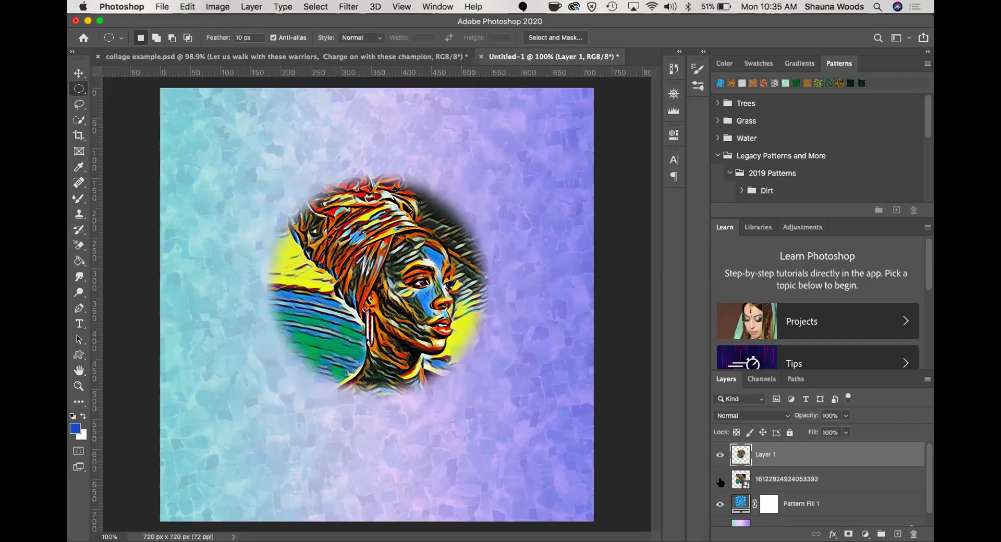
{"action": "left_click", "coordinate": [720, 481]}
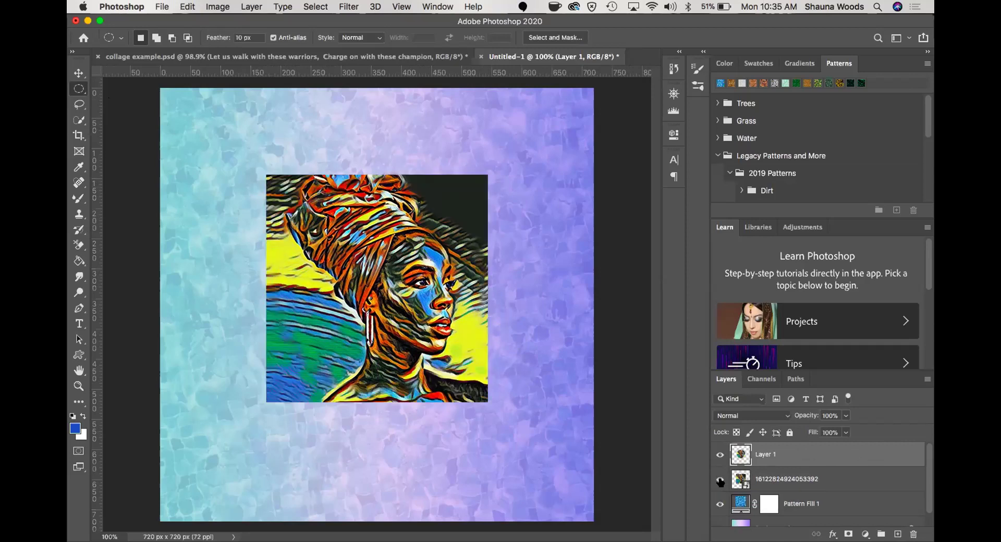
{"action": "left_click", "coordinate": [829, 475]}
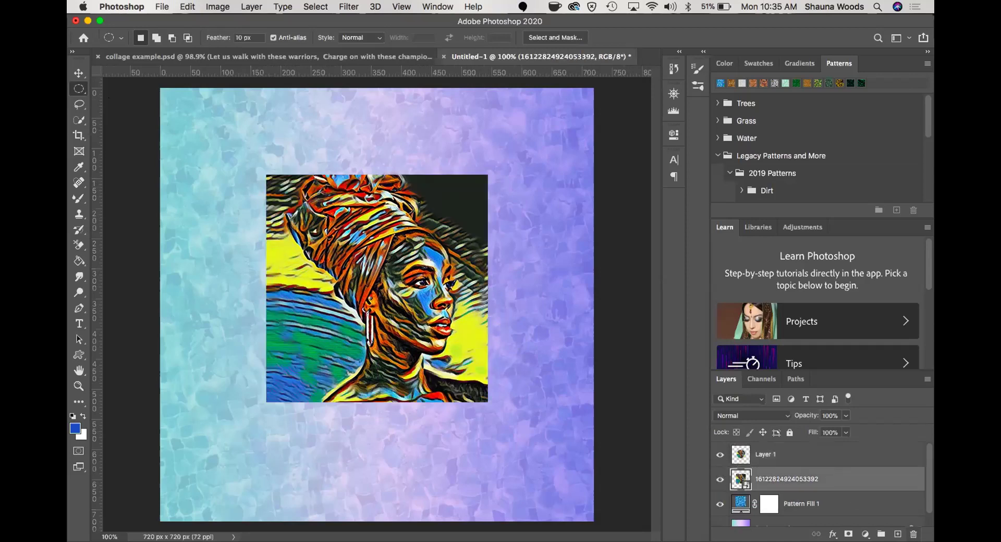
{"action": "key", "text": "Delete"}
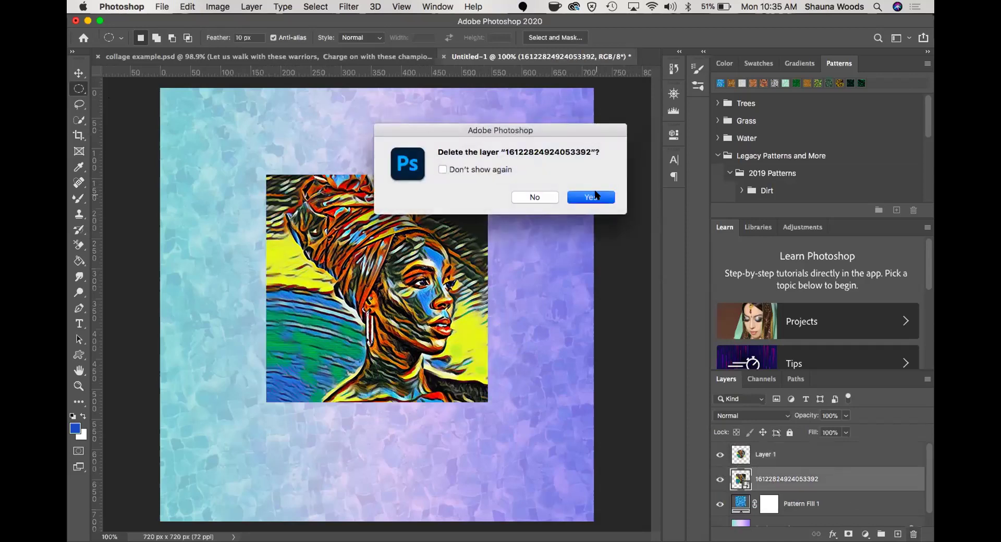
{"action": "left_click", "coordinate": [595, 195]}
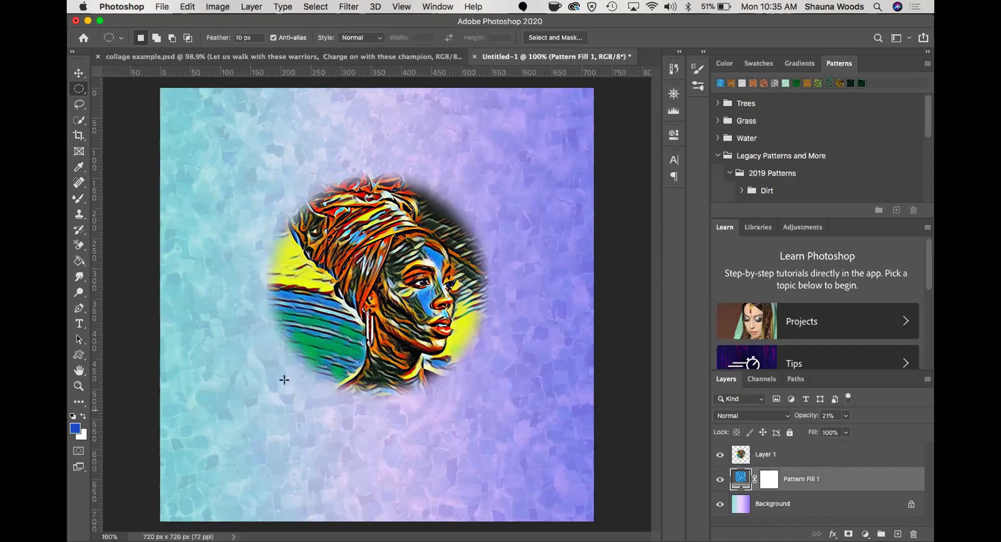
{"action": "key", "text": "super+z"}
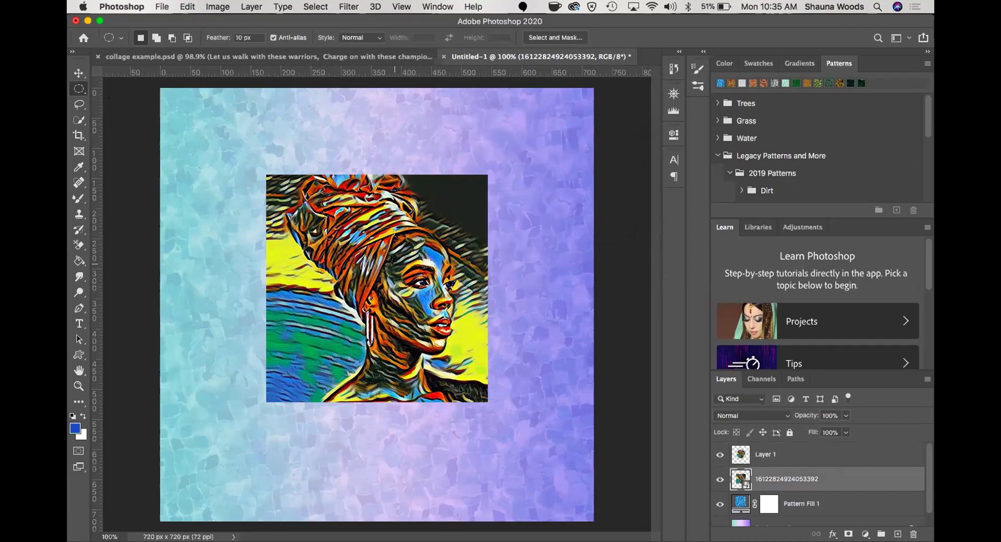
- Set the Elliptical Marquee tool's feather to 30 px and select the oval cut-out layer
{"action": "left_click", "coordinate": [254, 37]}
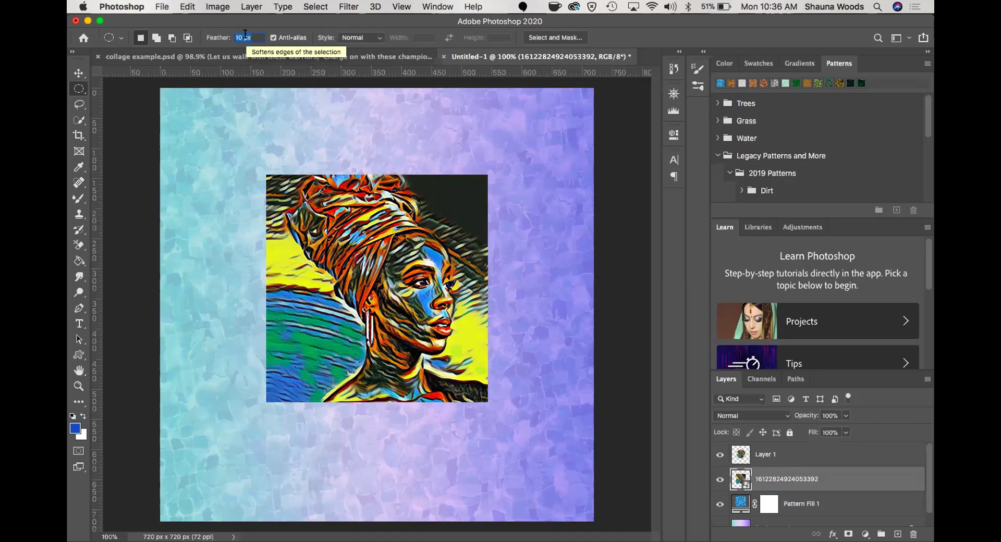
{"action": "type", "text": "30"}
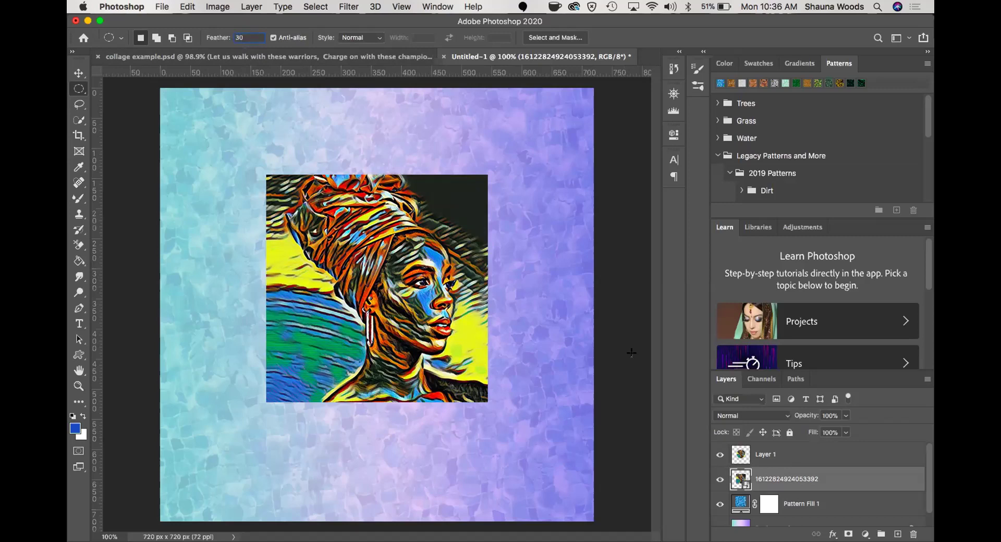
{"action": "left_click", "coordinate": [779, 459]}
{"action": "double_click", "coordinate": [779, 467]}
{"action": "left_click", "coordinate": [876, 197]}
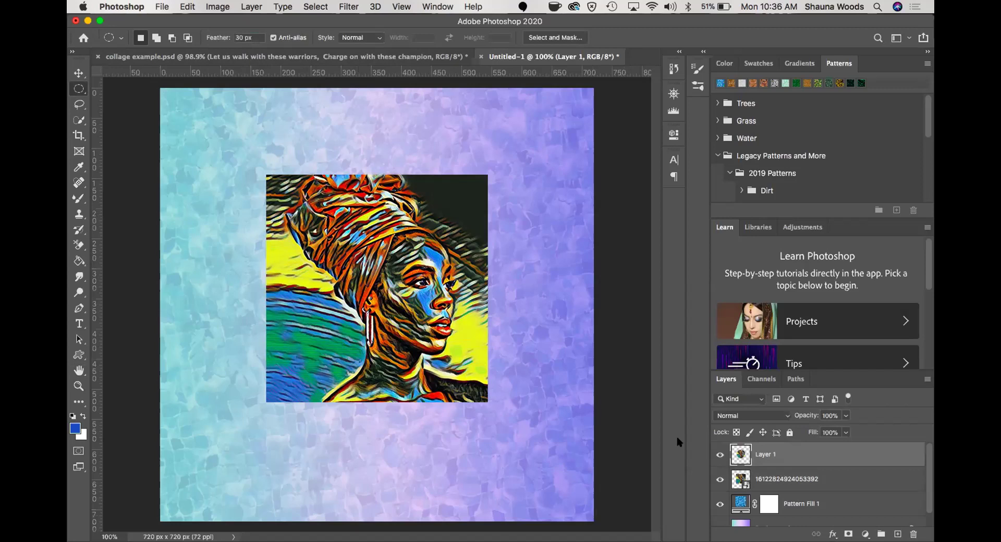
{"action": "mouse_move", "coordinate": [365, 540]}
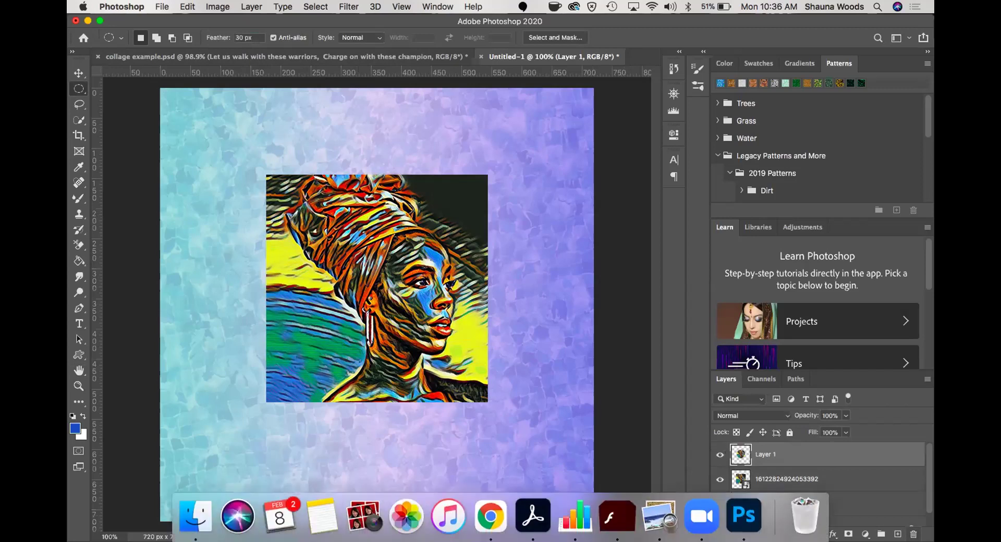
- Delete the oval cut-out layer above the original portrait
{"action": "left_click", "coordinate": [913, 534]}
{"action": "key", "text": "Return"}
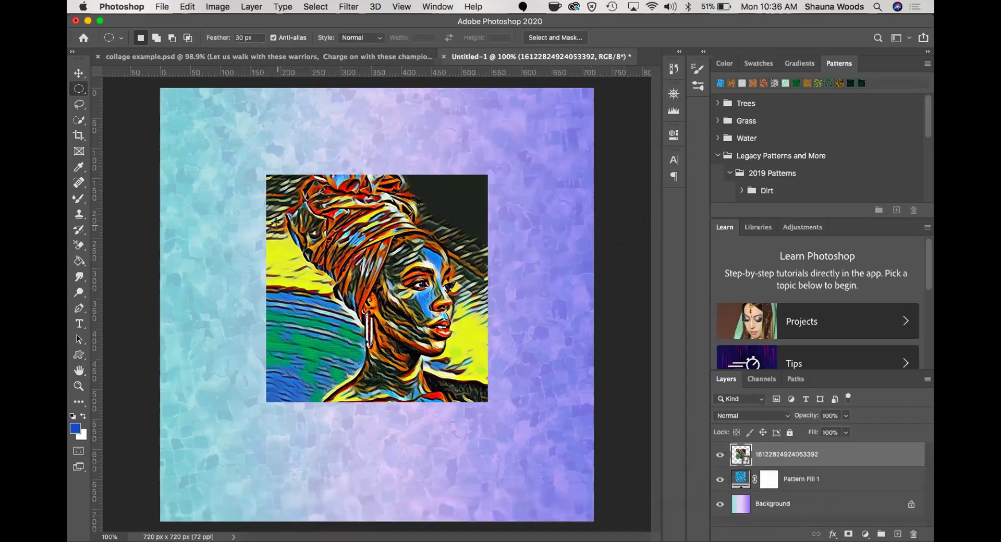
- Copy an ellipse of the portrait with a 30 px feather to a new layer, preview it without the original, then delete the copy
{"action": "left_click_drag", "start_coordinate": [271, 190], "coordinate": [477, 394]}
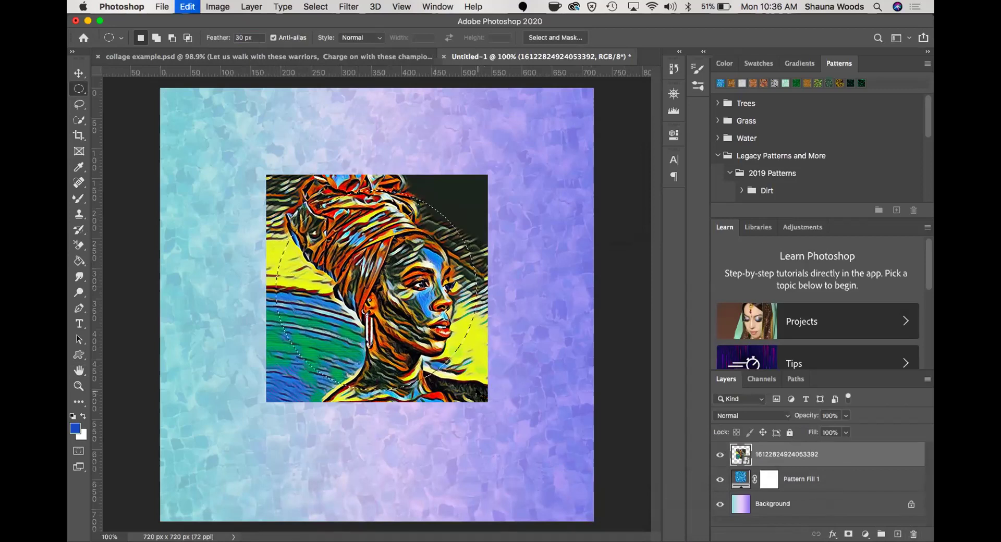
{"action": "key", "text": "super+j"}
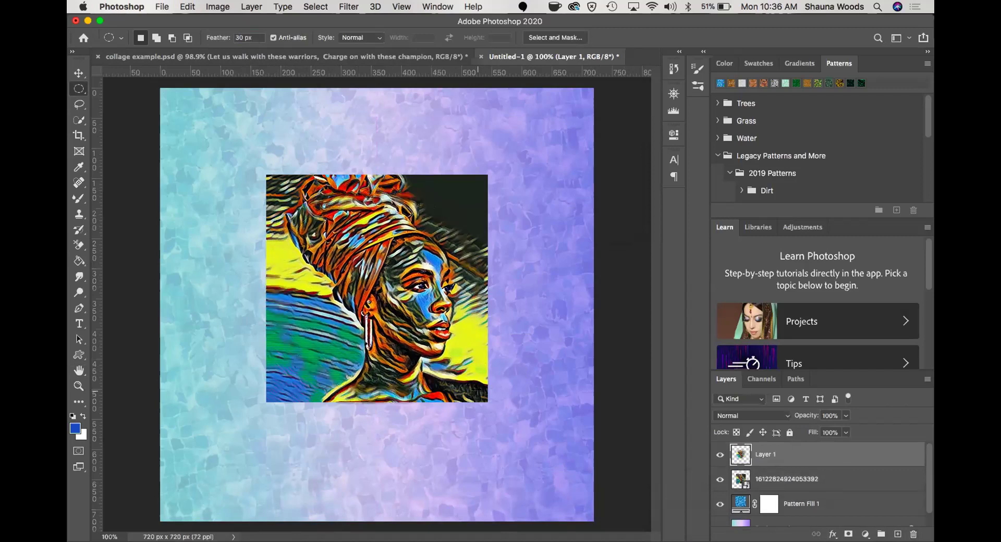
{"action": "left_click", "coordinate": [720, 479]}
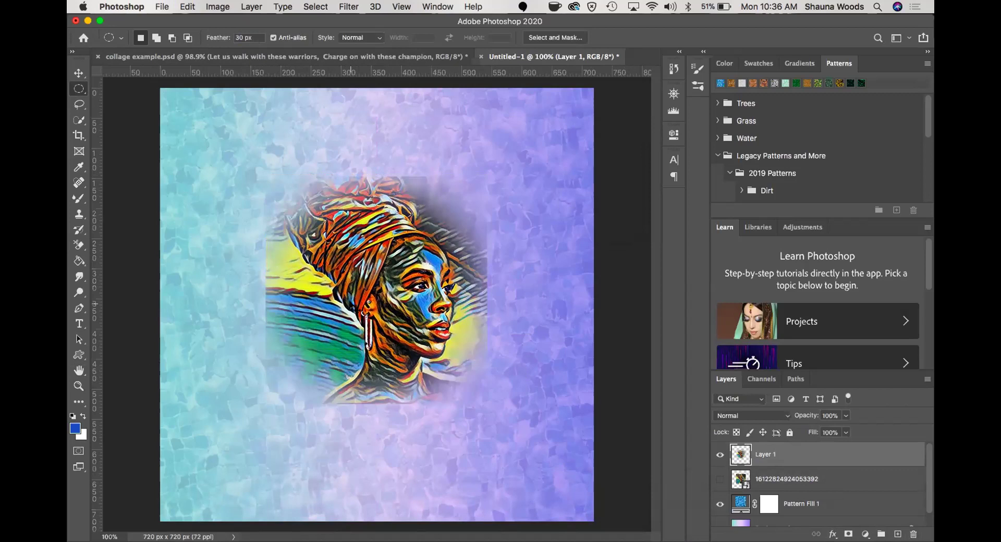
{"action": "key", "text": "super+z"}
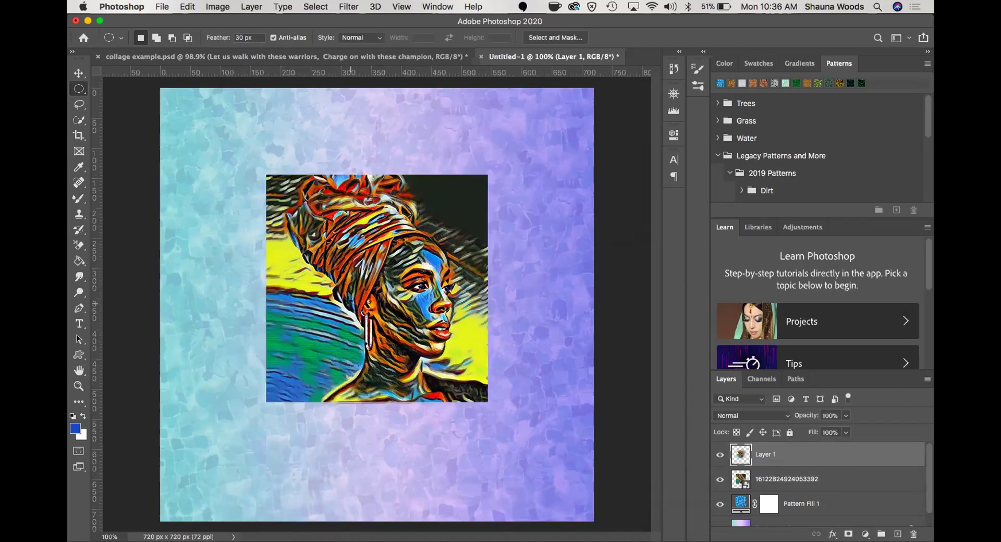
{"action": "key", "text": "XF86AudioRaiseVolume"}
{"action": "left_click", "coordinate": [914, 534]}
{"action": "key", "text": "Return"}
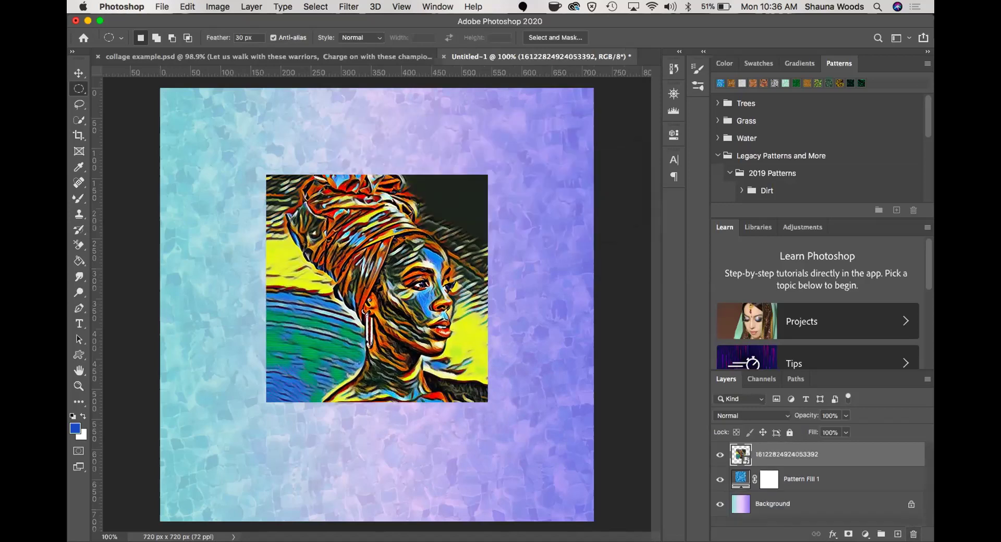
- Set the Elliptical Marquee tool's feather to 0 px and keep its style at Normal
{"action": "mouse_move", "coordinate": [756, 541]}
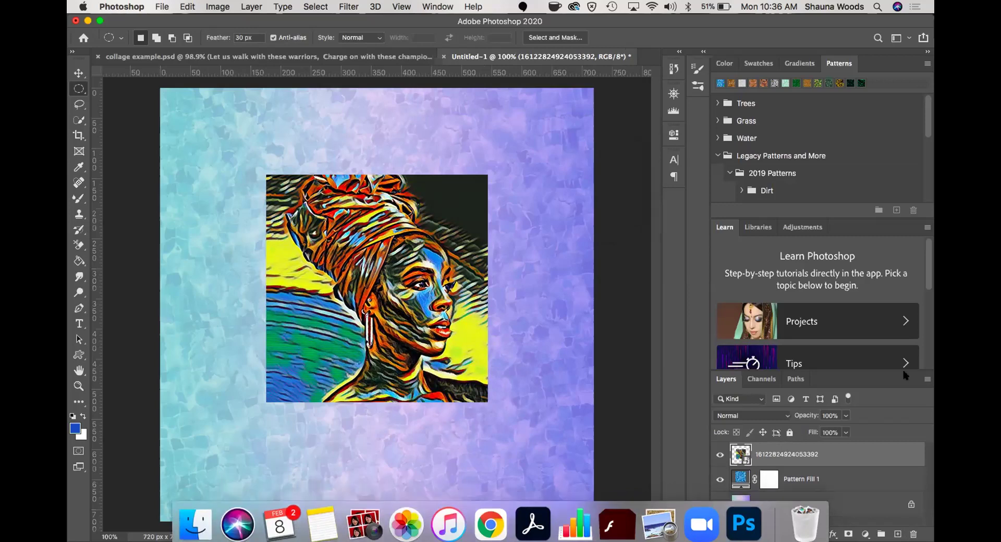
{"action": "left_click", "coordinate": [239, 34]}
{"action": "type", "text": "0"}
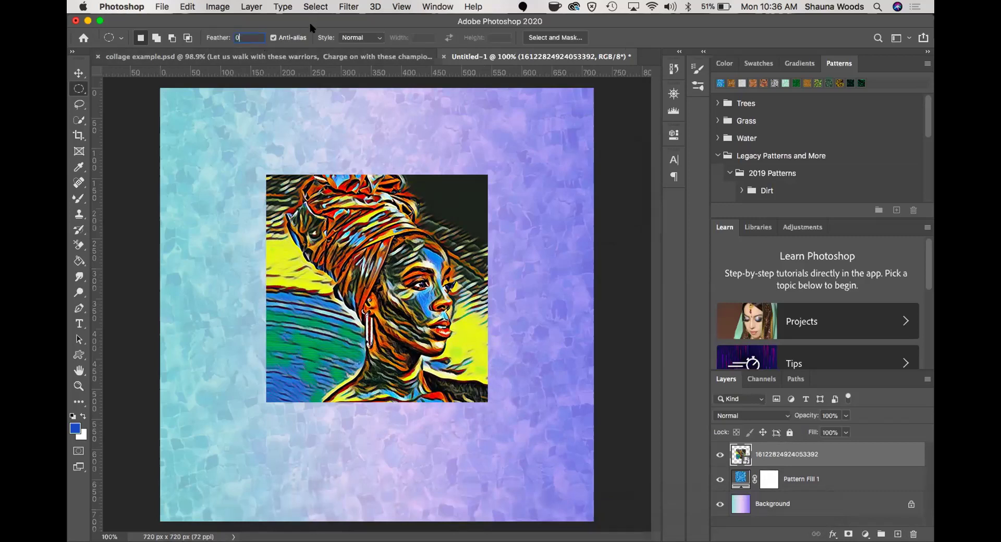
{"action": "left_click", "coordinate": [376, 39]}
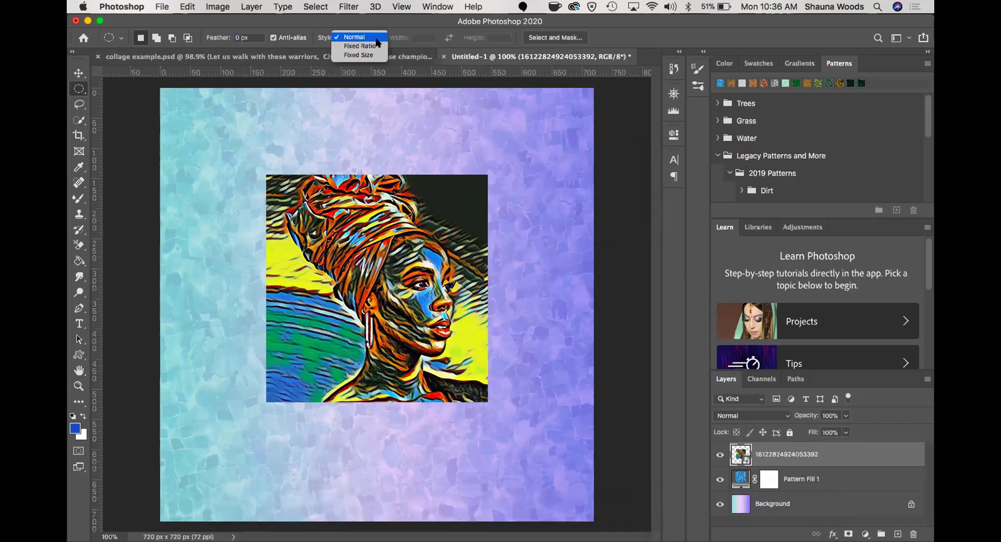
{"action": "left_click", "coordinate": [378, 39]}
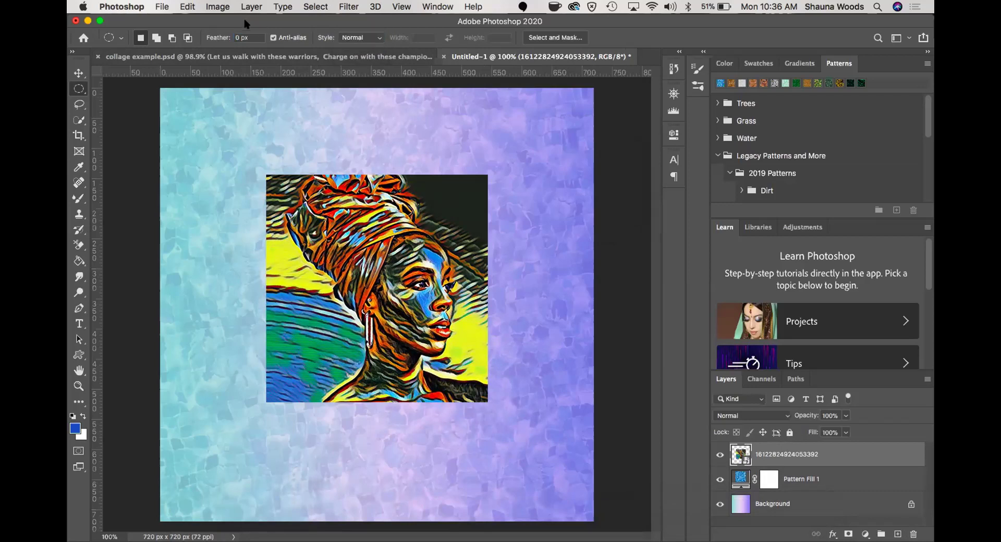
- Copy a hard-edged circle of the portrait to a new layer, preview it with the original hidden, then delete the copy
{"action": "left_click_drag", "start_coordinate": [266, 180], "coordinate": [469, 383]}
{"action": "key", "text": "super+c"}
{"action": "key", "text": "super+v"}
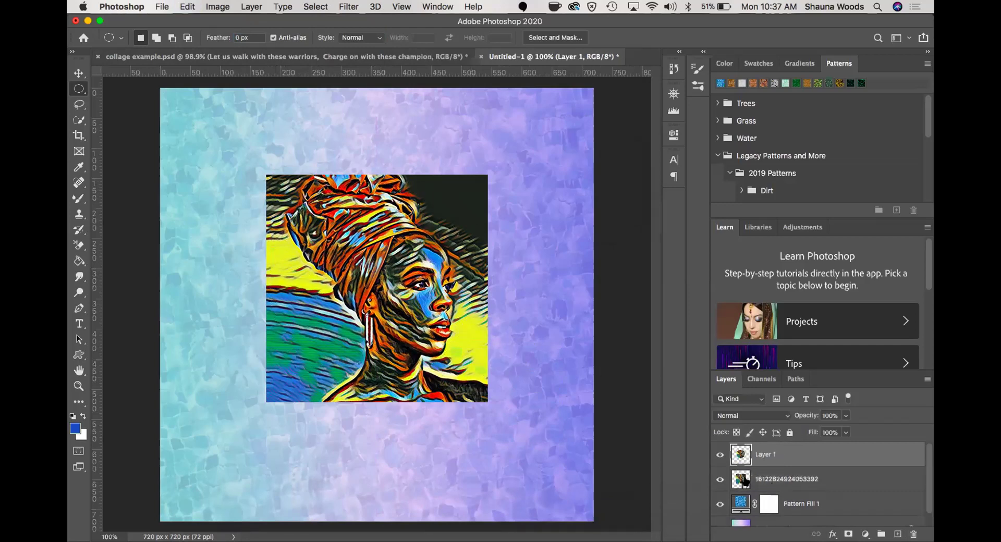
{"action": "left_click", "coordinate": [719, 479]}
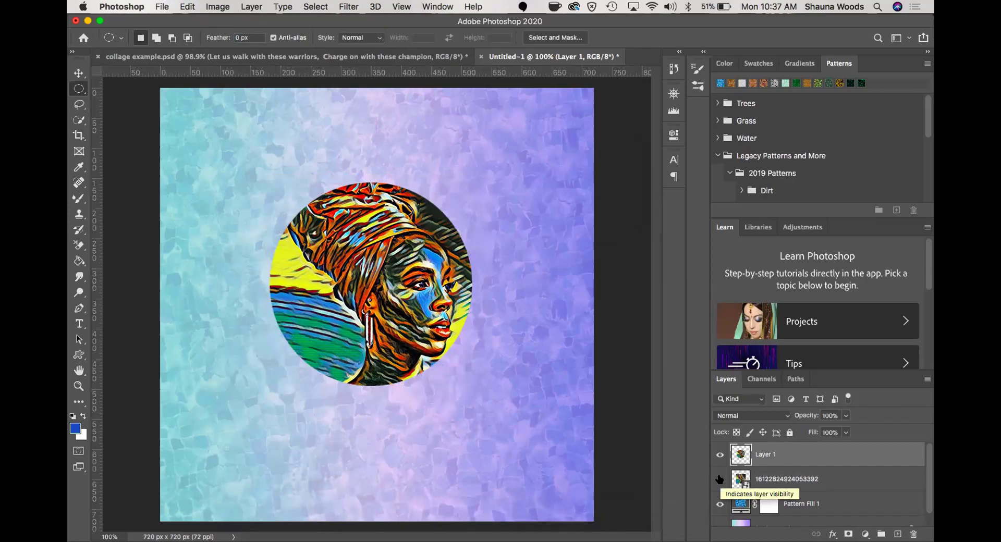
{"action": "left_click", "coordinate": [720, 479]}
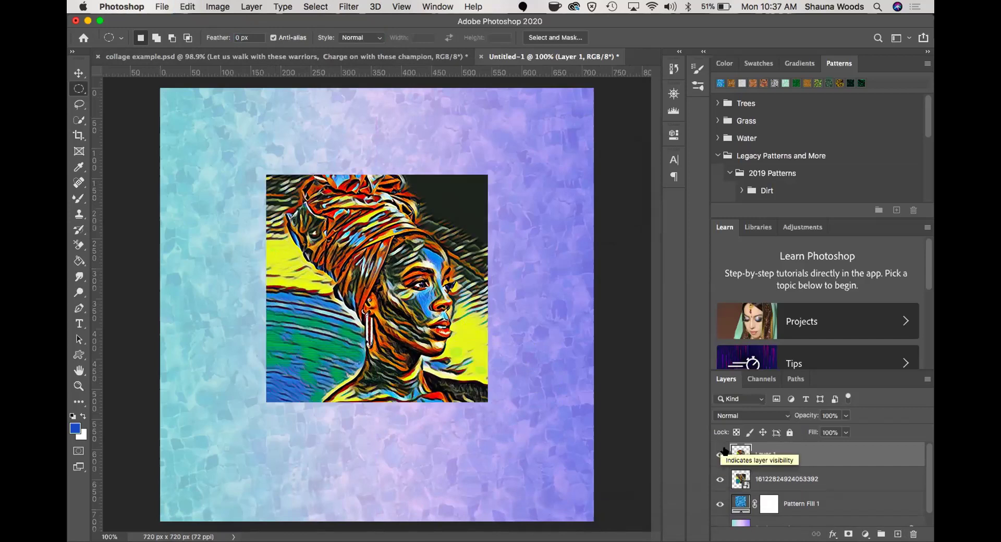
{"action": "key", "text": "BackSpace"}
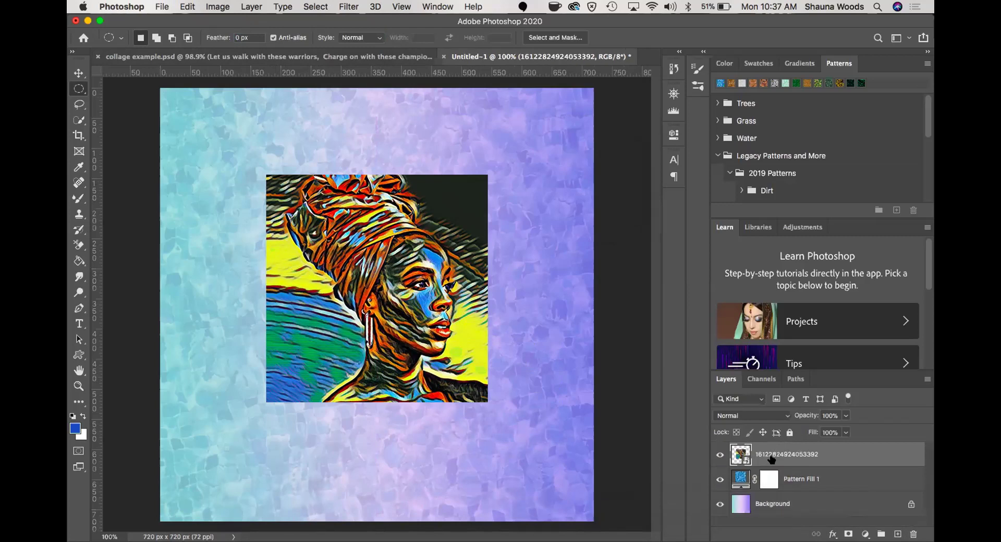
- Draw an unfeathered ellipse around the portrait, preview its cut-out on a new layer, and undo back to the selection
{"action": "left_click_drag", "start_coordinate": [277, 187], "coordinate": [475, 392]}
{"action": "left_click", "coordinate": [172, 38]}
{"action": "key", "text": "super+j"}
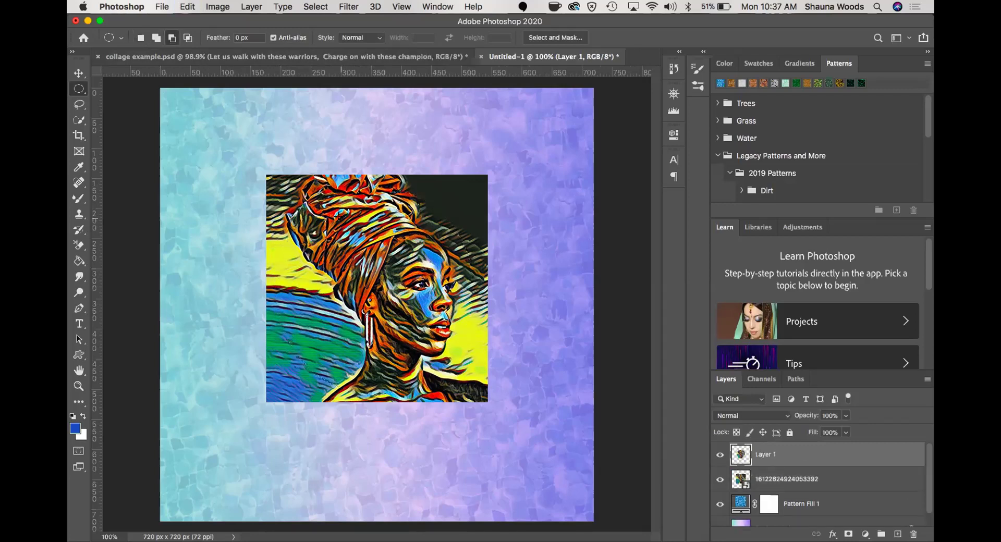
{"action": "left_click", "coordinate": [721, 482]}
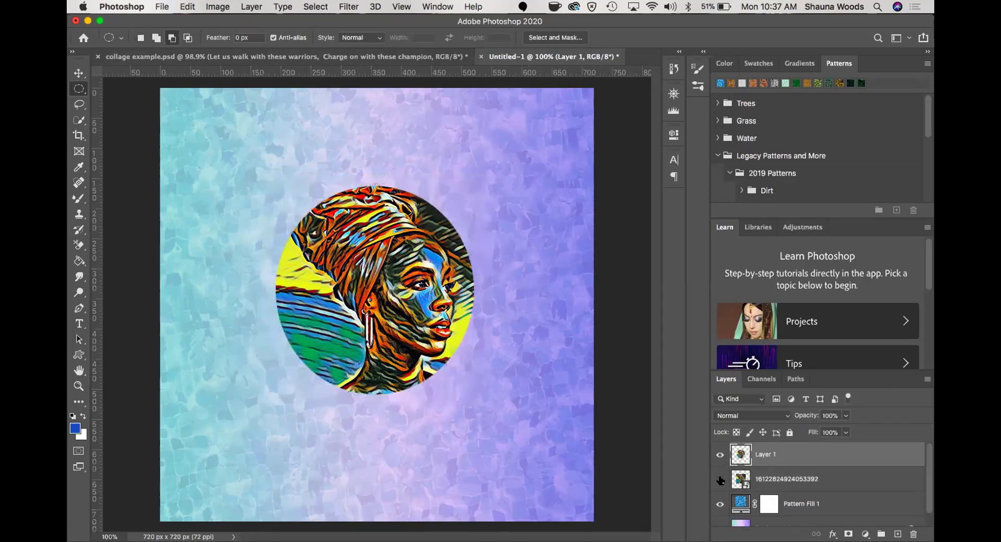
{"action": "left_click", "coordinate": [767, 482]}
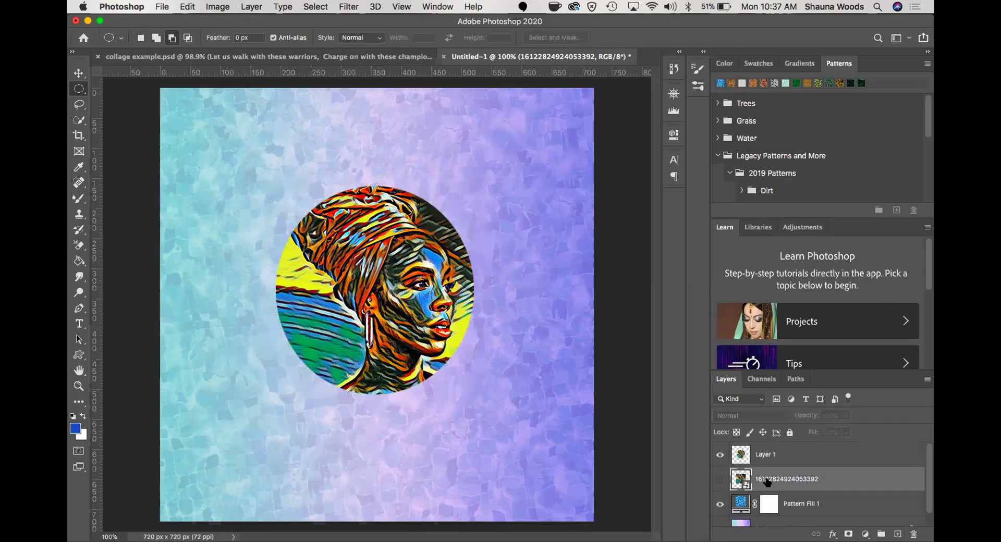
{"action": "key", "text": "super+z"}
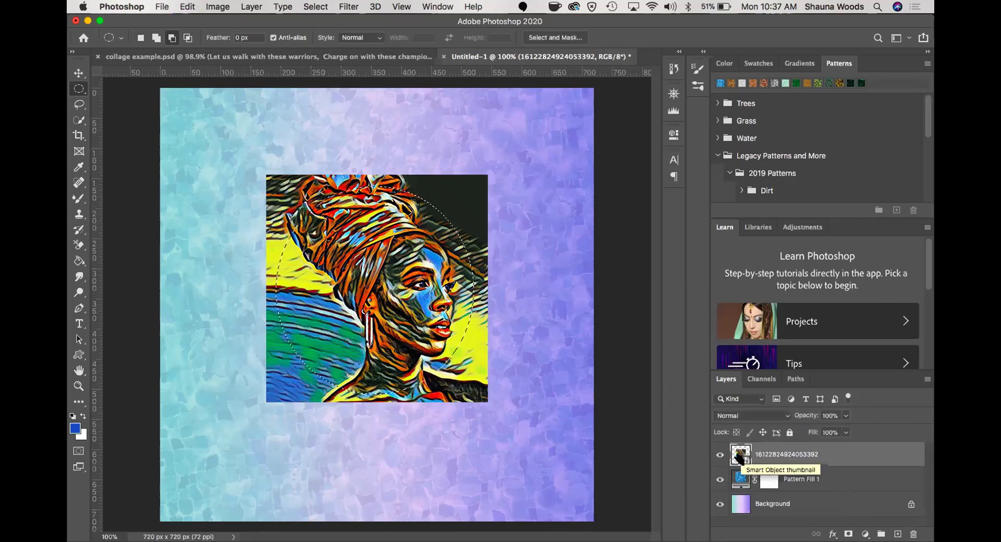
- Set the marquee feather to 10 px, copy the selected ellipse to a new layer, and delete the original portrait layer
{"action": "left_click", "coordinate": [245, 38]}
{"action": "type", "text": "10"}
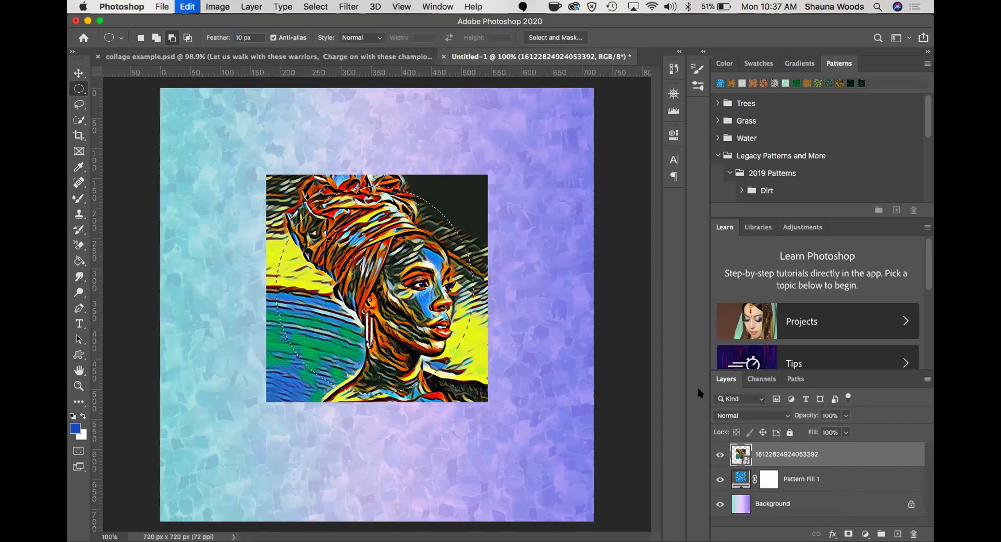
{"action": "key", "text": "super+j"}
{"action": "left_click", "coordinate": [751, 481]}
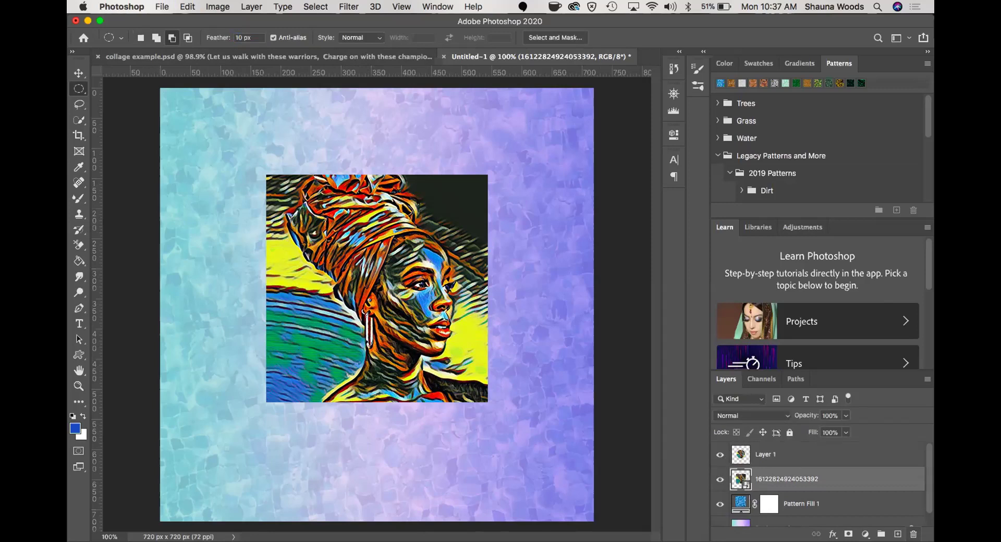
{"action": "mouse_move", "coordinate": [751, 539]}
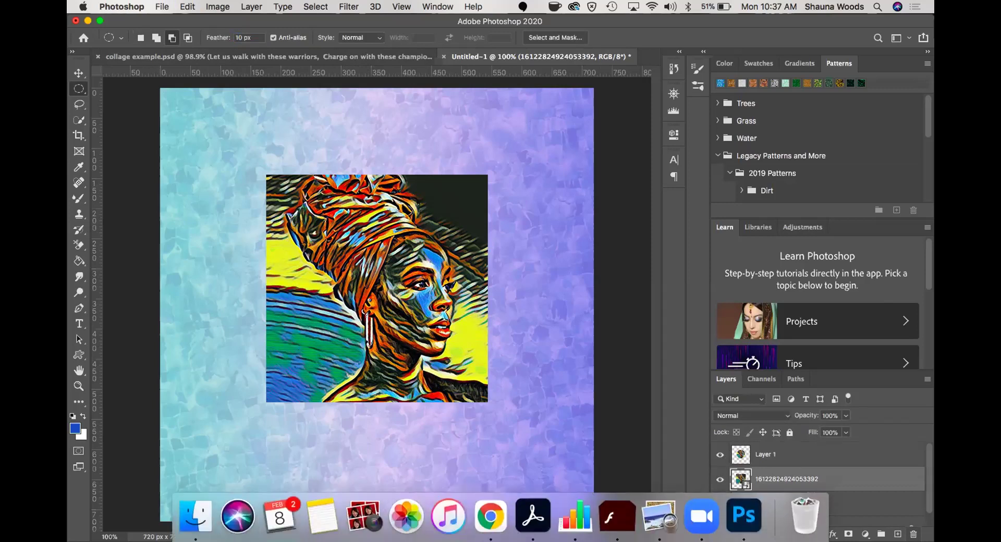
{"action": "left_click", "coordinate": [914, 535]}
{"action": "left_click", "coordinate": [589, 197]}
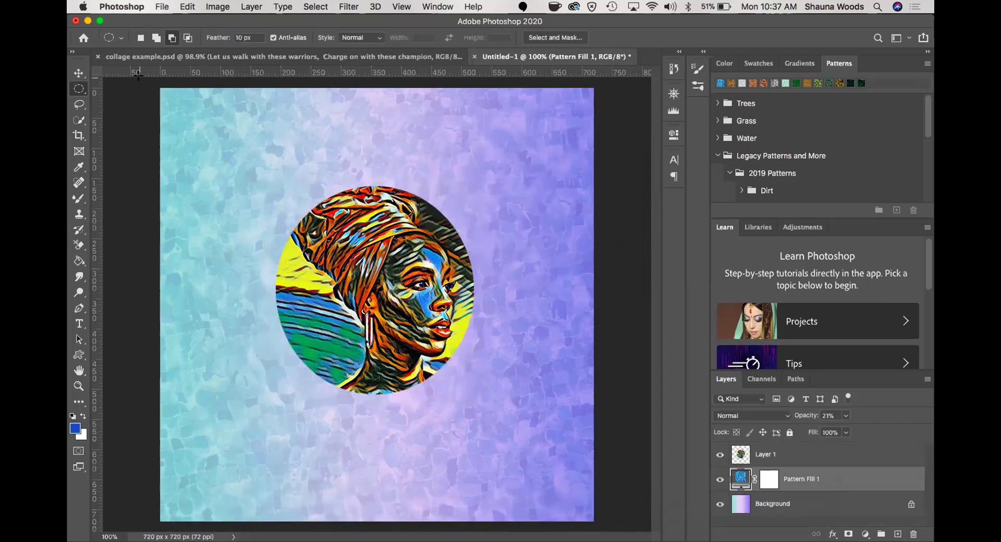
- Move the oval portrait cut-out from the middle to the upper-left corner of the canvas
{"action": "left_click", "coordinate": [79, 73]}
{"action": "left_click", "coordinate": [388, 269]}
{"action": "left_click_drag", "start_coordinate": [389, 269], "coordinate": [286, 178]}
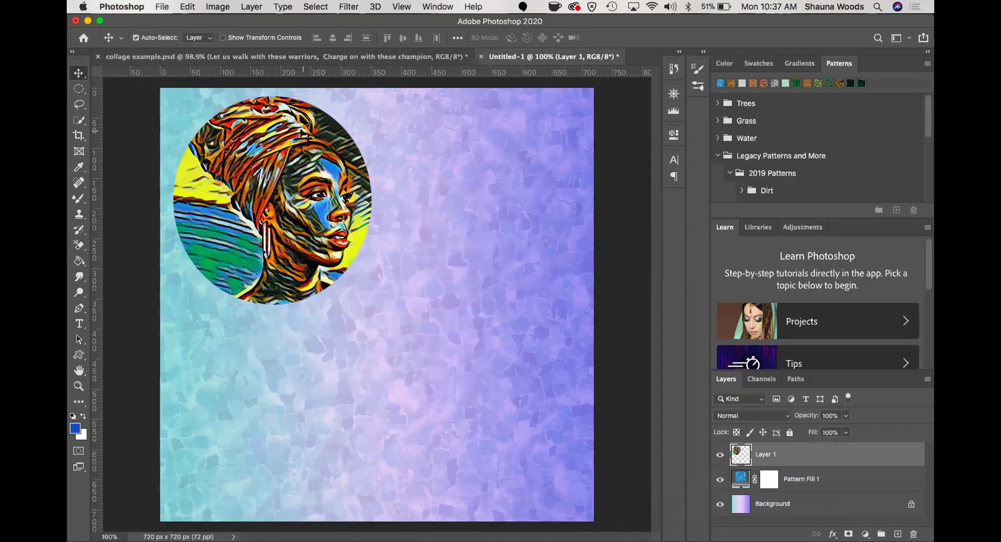
{"action": "key", "text": "super"}
{"action": "key", "text": "super"}
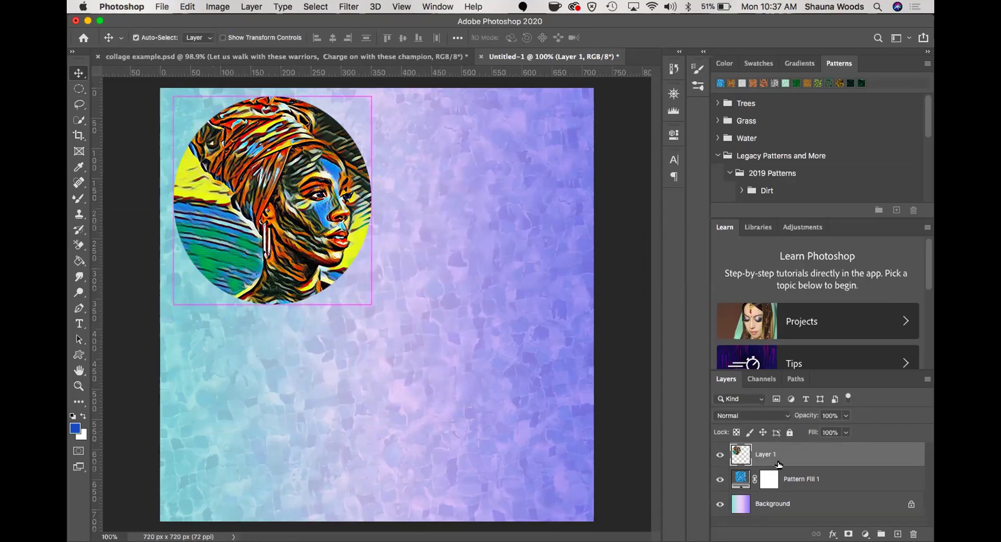
- Start a free transform on the portrait cut-out and skew it vertically by about -0.13°
{"action": "left_click", "coordinate": [218, 6]}
{"action": "mouse_move", "coordinate": [183, 5]}
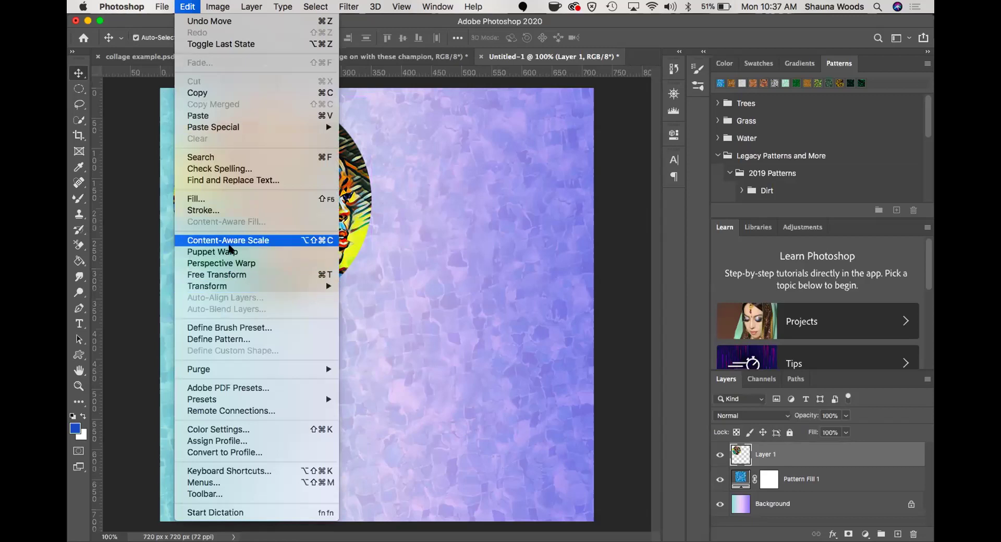
{"action": "left_click", "coordinate": [182, 6]}
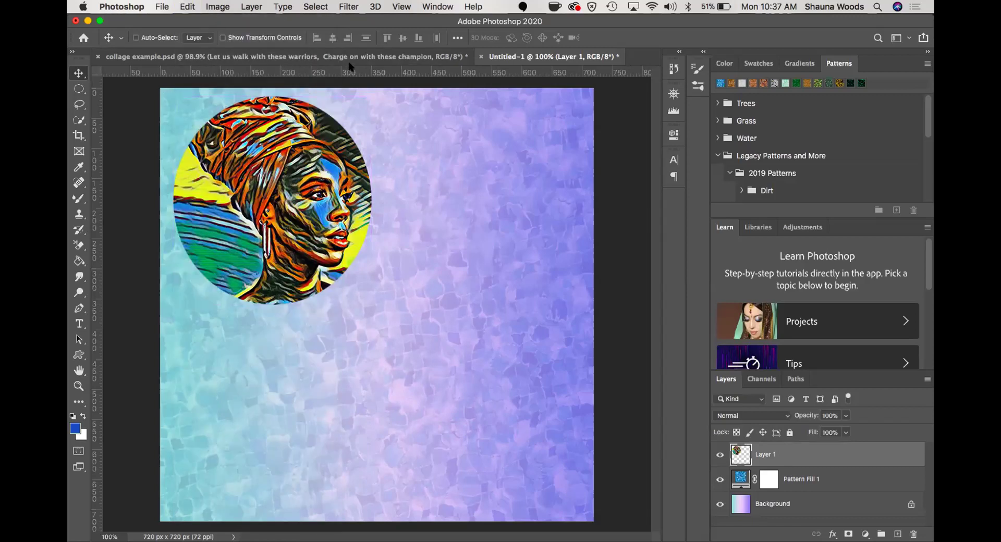
{"action": "key", "text": "super+t"}
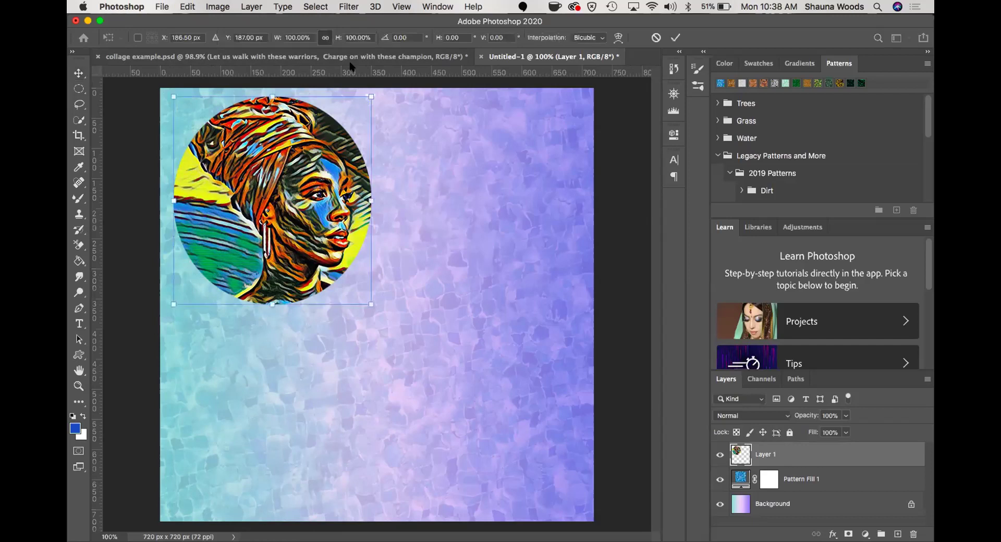
{"action": "right_click", "coordinate": [282, 166]}
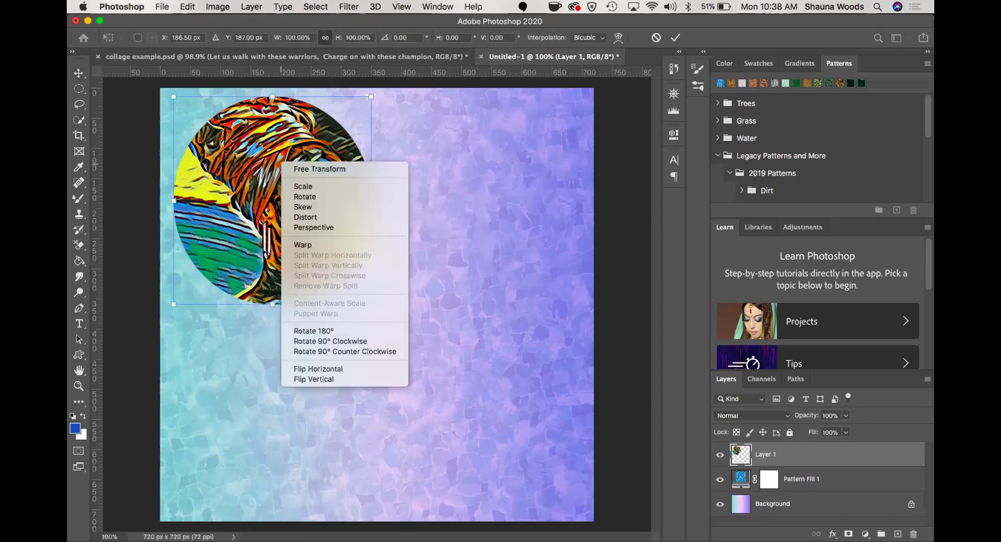
{"action": "left_click", "coordinate": [313, 208]}
{"action": "left_click_drag", "start_coordinate": [372, 202], "coordinate": [312, 184]}
- Narrow the cut-out's right side slightly with a Perspective transform and apply the transformation
{"action": "right_click", "coordinate": [312, 184]}
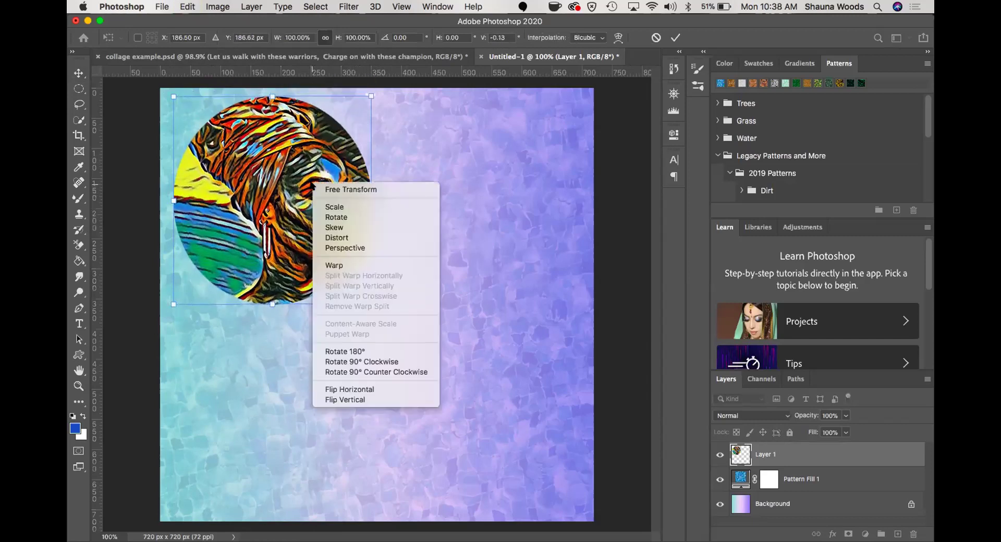
{"action": "left_click", "coordinate": [364, 246]}
{"action": "mouse_move", "coordinate": [367, 97]}
{"action": "left_mouse_down"}
{"action": "mouse_move", "coordinate": [312, 114]}
{"action": "mouse_move", "coordinate": [419, 100]}
{"action": "mouse_move", "coordinate": [365, 103]}
{"action": "mouse_move", "coordinate": [363, 113]}
{"action": "left_mouse_up"}
{"action": "key", "text": "Return"}
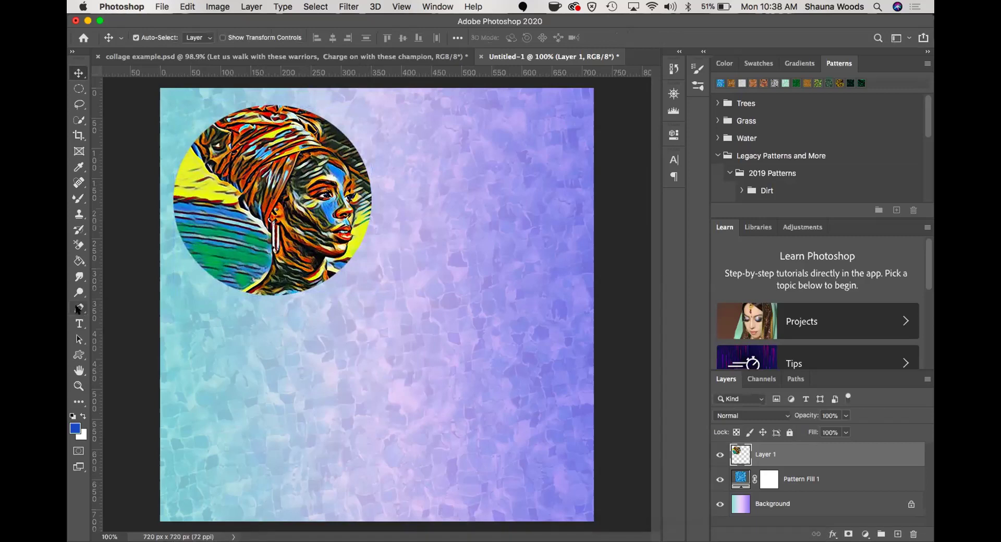
- Switch to the Brush tool, enlarge the splatter brush to 1200 px and stamp blue paint drops across the canvas on the cut-out layer
{"action": "left_click", "coordinate": [79, 200]}
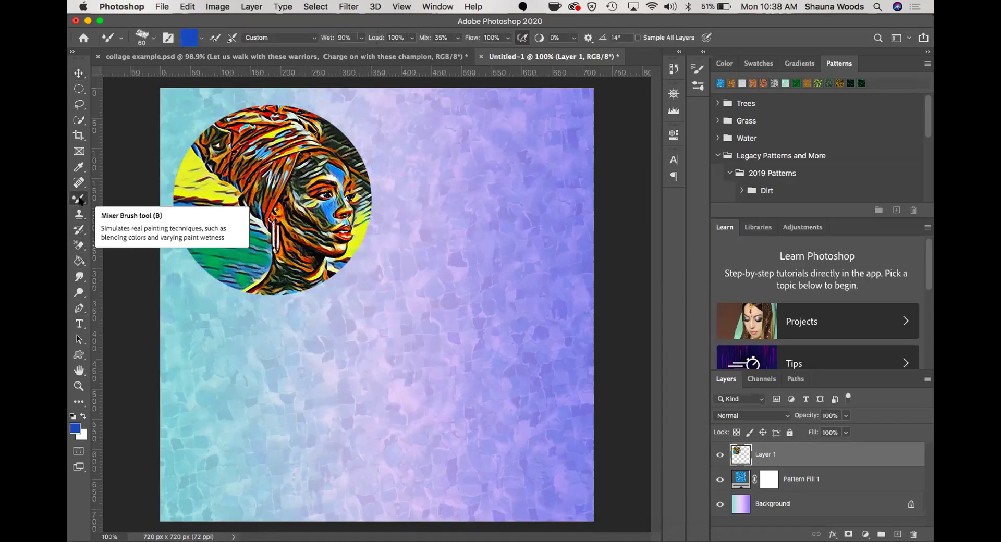
{"action": "right_click", "coordinate": [79, 201]}
{"action": "left_click", "coordinate": [125, 197]}
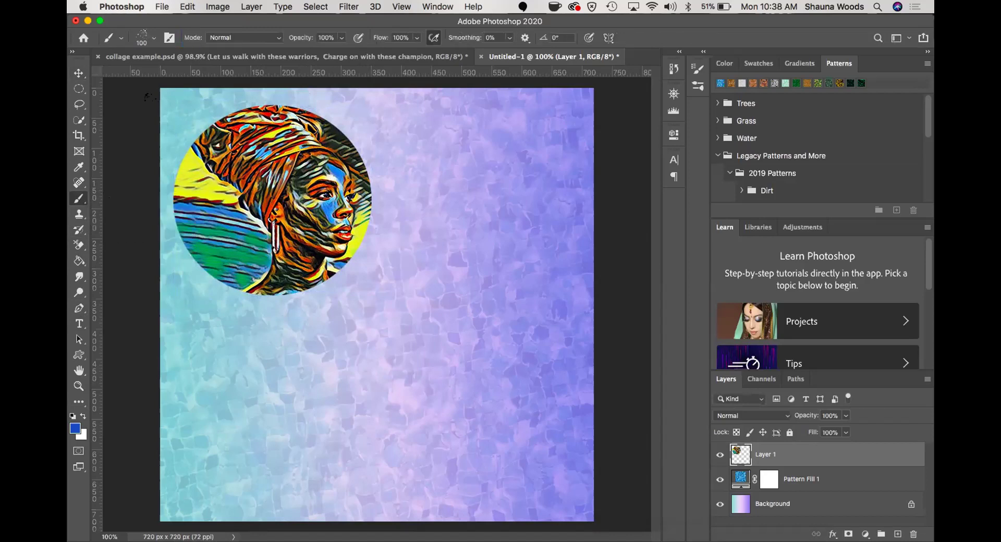
{"action": "key", "text": "bracketright"}
{"action": "key", "text": "bracketright"}
{"action": "key", "text": "bracketright"}
{"action": "key", "text": "bracketright"}
{"action": "key", "text": "bracketright"}
{"action": "key", "text": "bracketright"}
{"action": "key", "text": "bracketright"}
{"action": "key", "text": "bracketright"}
{"action": "key", "text": "bracketright"}
{"action": "key", "text": "bracketright"}
{"action": "key", "text": "bracketright"}
{"action": "key", "text": "bracketright"}
{"action": "key", "text": "bracketright"}
{"action": "left_click", "coordinate": [360, 344]}
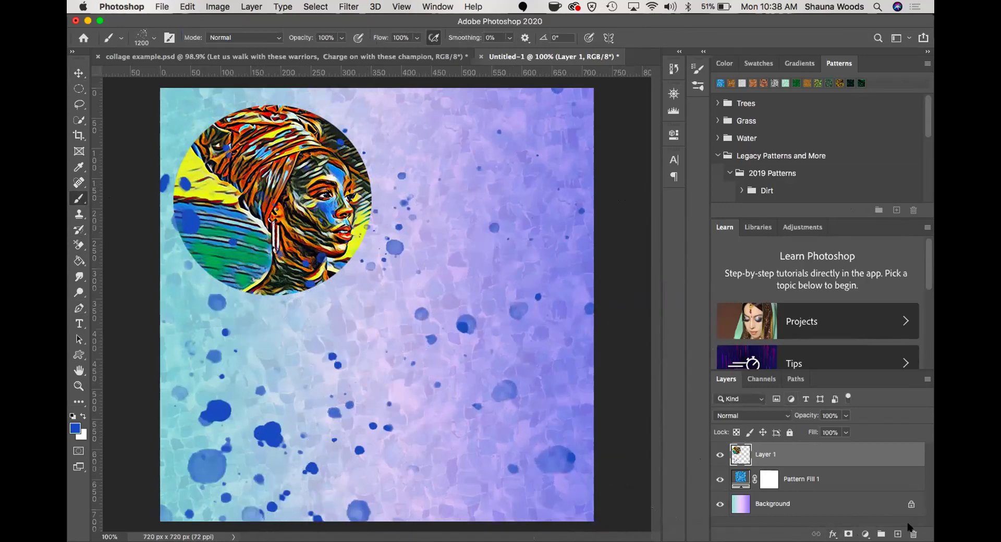
- Add a new empty layer above the portrait cut-out layer
{"action": "left_click", "coordinate": [897, 534]}
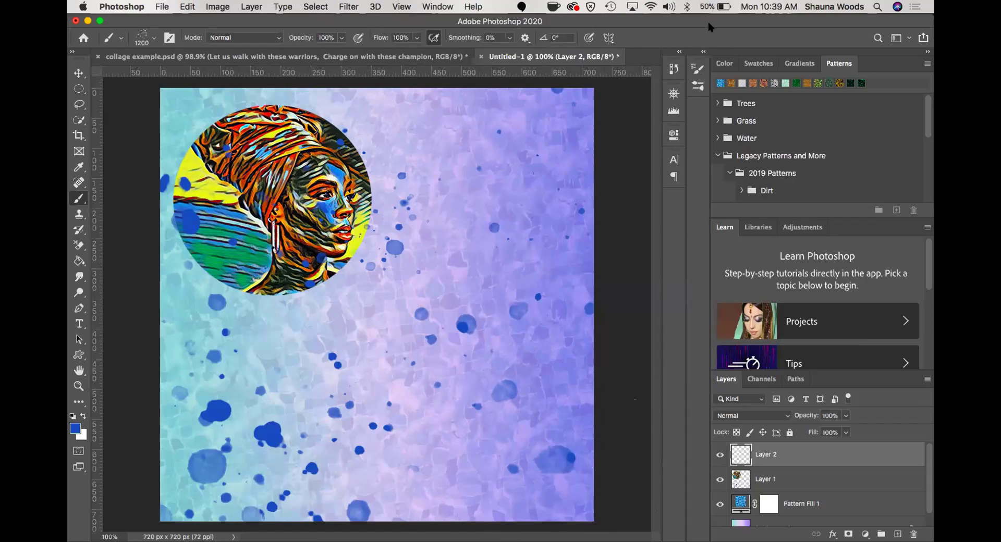
{"action": "left_click", "coordinate": [167, 6]}
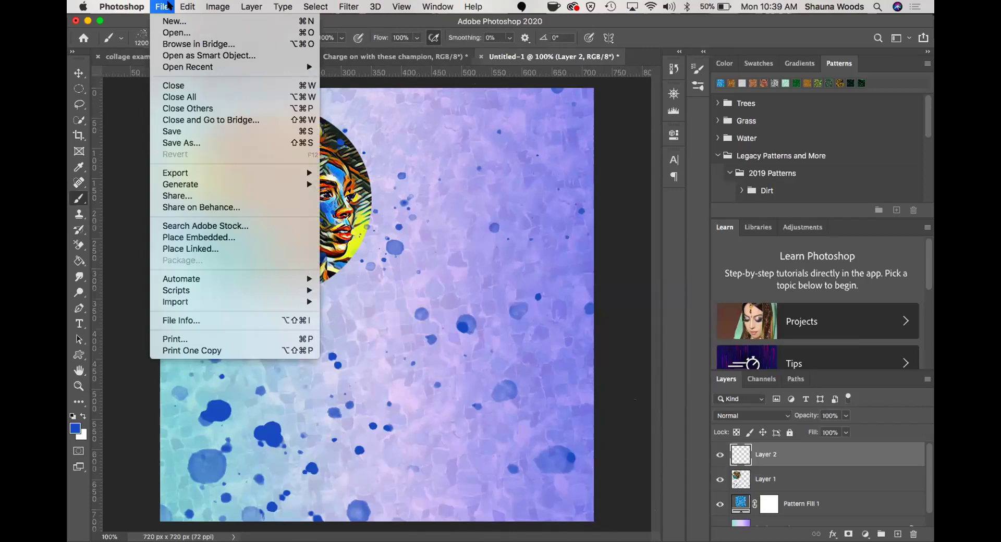
{"action": "left_click", "coordinate": [172, 32]}
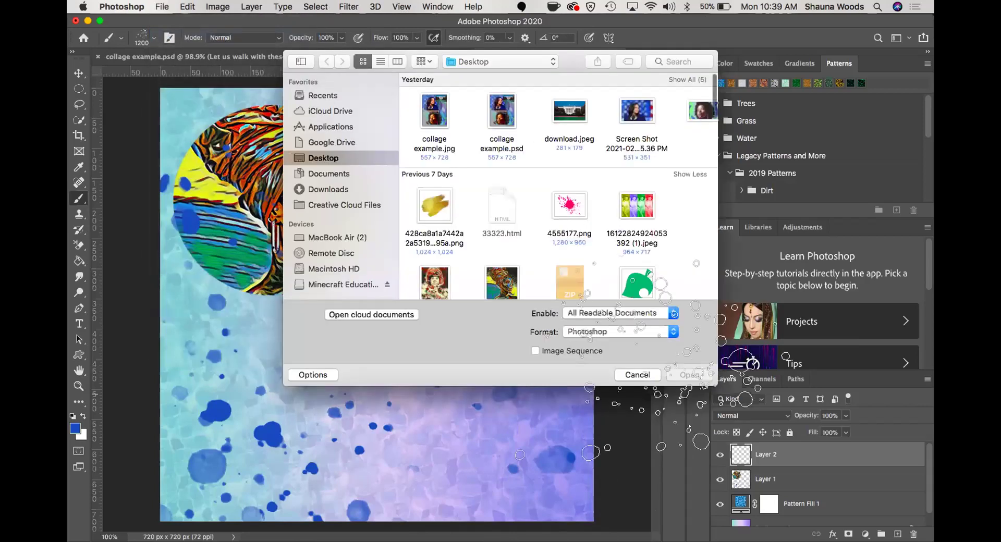
{"action": "left_click", "coordinate": [637, 375]}
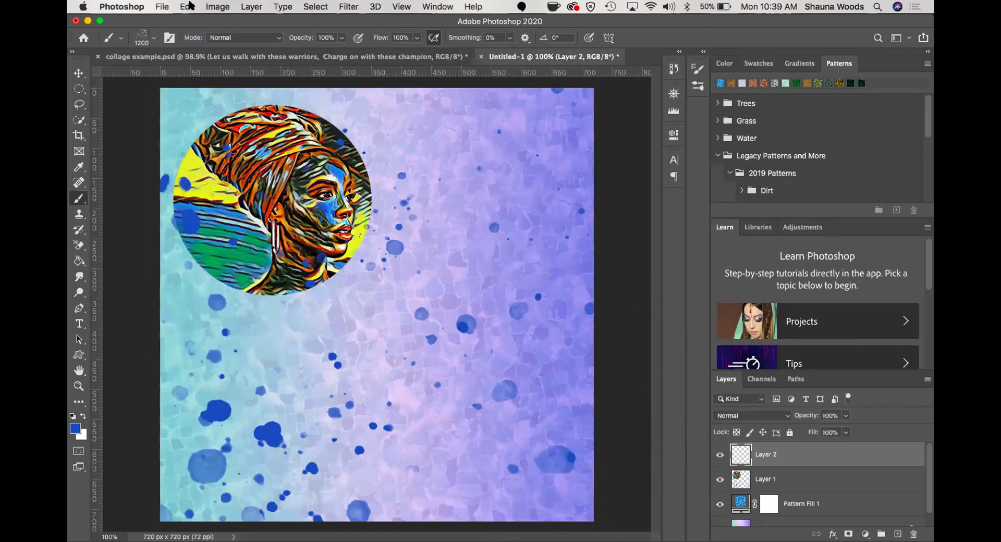
- Create a new 329 x 346 px document at 72 ppi with a white background and paint blue splatter drops across it
{"action": "left_click", "coordinate": [163, 7]}
{"action": "left_click", "coordinate": [172, 20]}
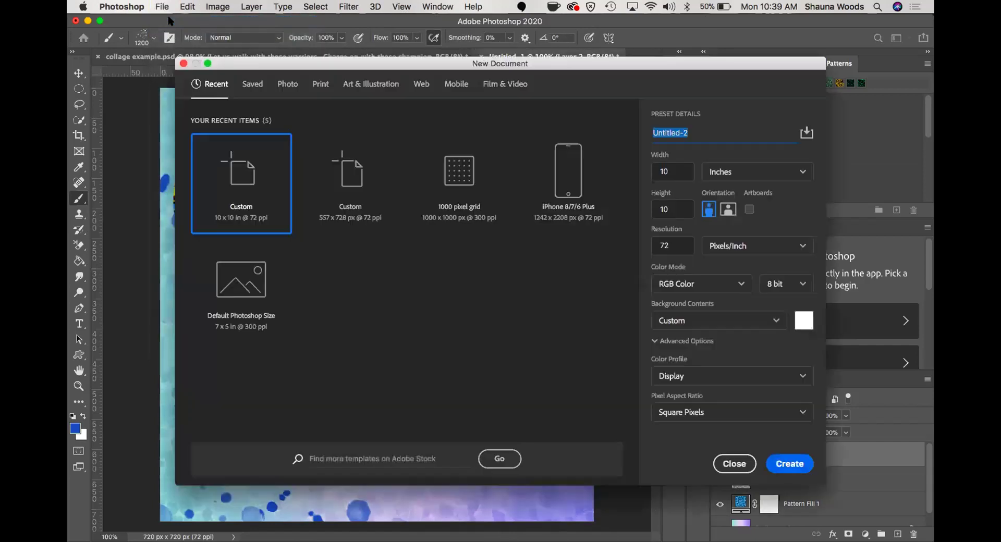
{"action": "left_click", "coordinate": [797, 462]}
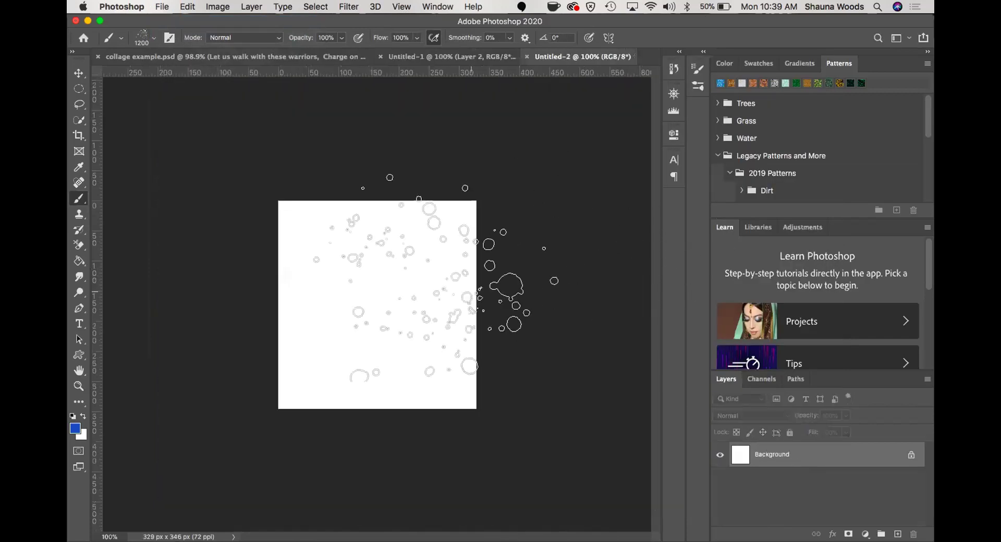
{"action": "mouse_move", "coordinate": [433, 281]}
{"action": "left_mouse_down"}
{"action": "mouse_move", "coordinate": [396, 292]}
{"action": "mouse_move", "coordinate": [412, 318]}
{"action": "mouse_move", "coordinate": [381, 292]}
{"action": "mouse_move", "coordinate": [375, 313]}
{"action": "mouse_move", "coordinate": [404, 307]}
{"action": "left_mouse_up"}
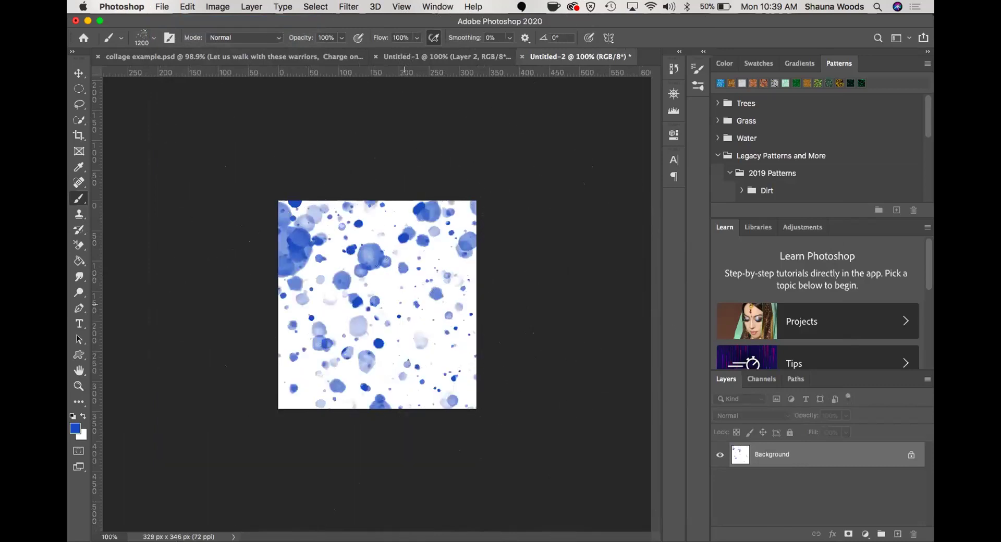
- Switch to the Black History Collage Project presentation in Google Slides to review the assignment slide
{"action": "left_click", "coordinate": [485, 518]}
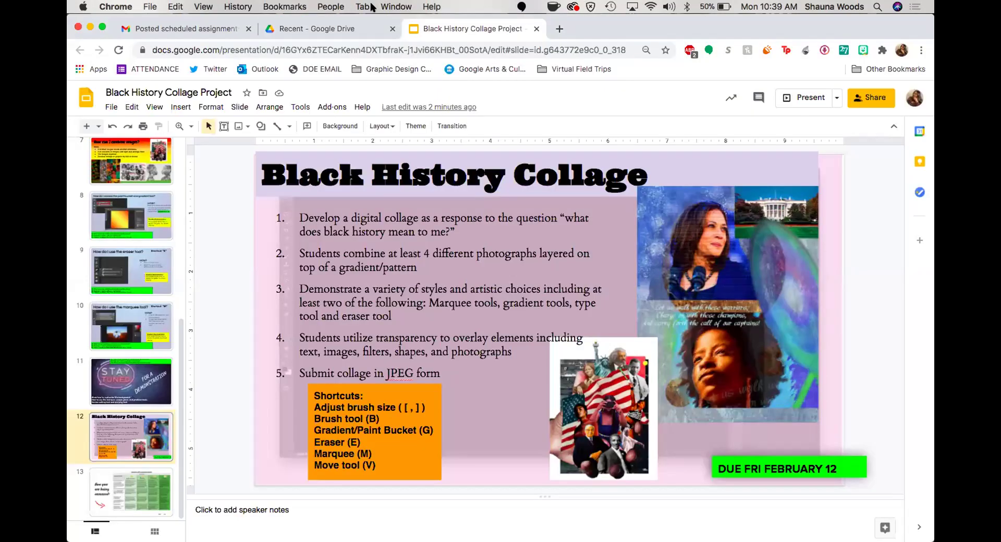